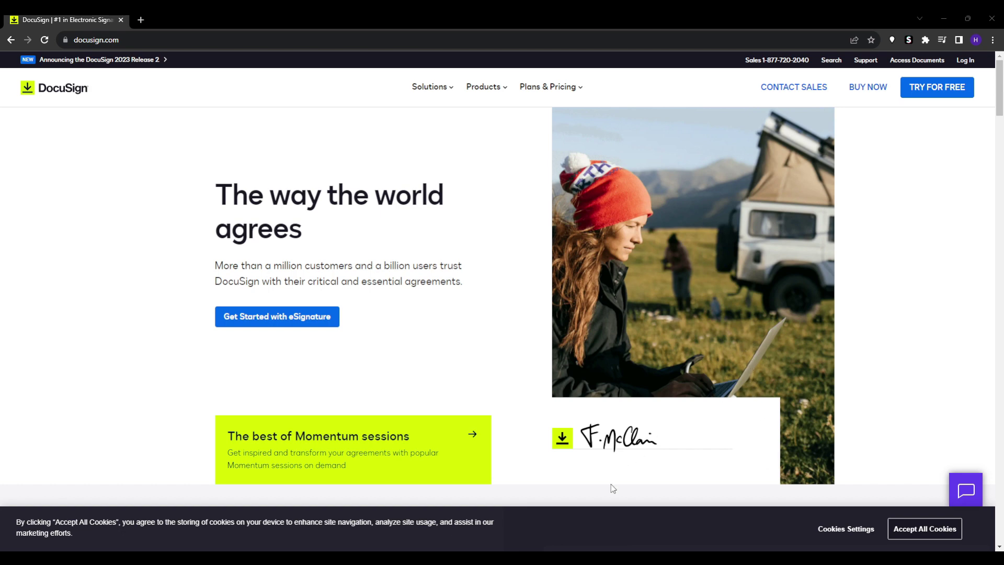
Step: Scroll the homepage past the eSignature and CLM sections to 'Integrations for every workflow'
{"action": "scroll", "coordinate": [98, 269], "scroll_direction": "down", "scroll_amount": 1}
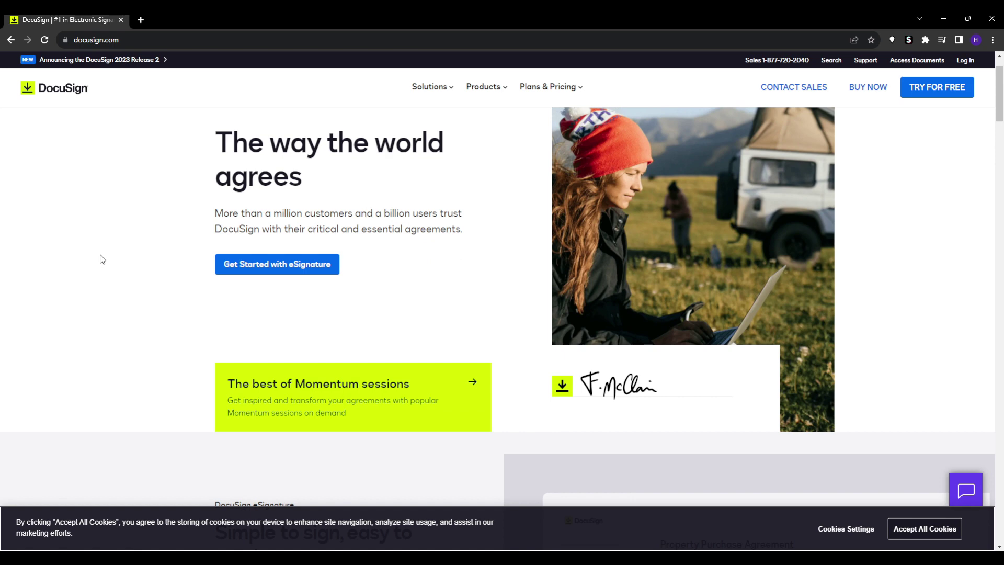
{"action": "scroll", "coordinate": [100, 259], "scroll_direction": "down", "scroll_amount": 5}
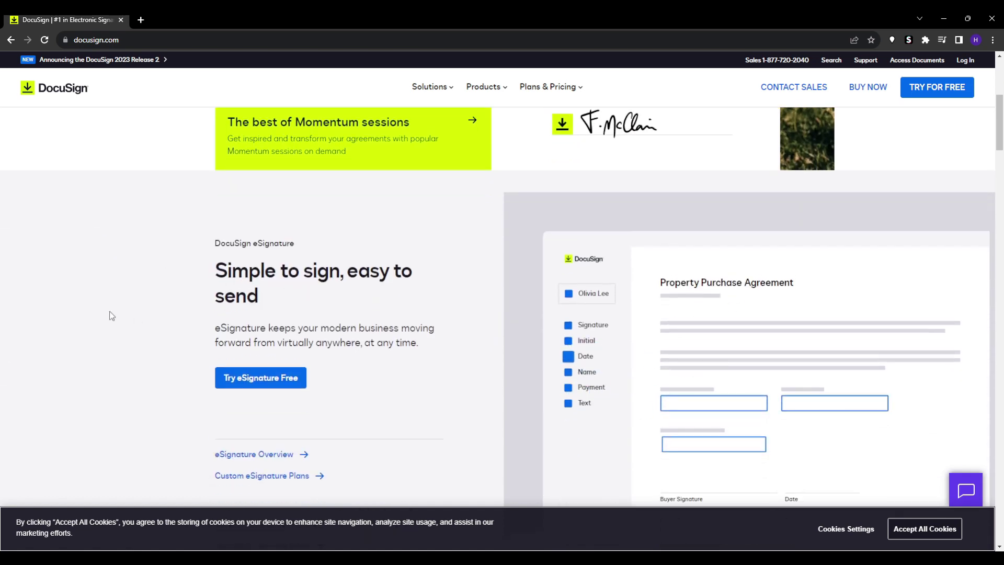
{"action": "scroll", "coordinate": [253, 341], "scroll_direction": "down", "scroll_amount": 1}
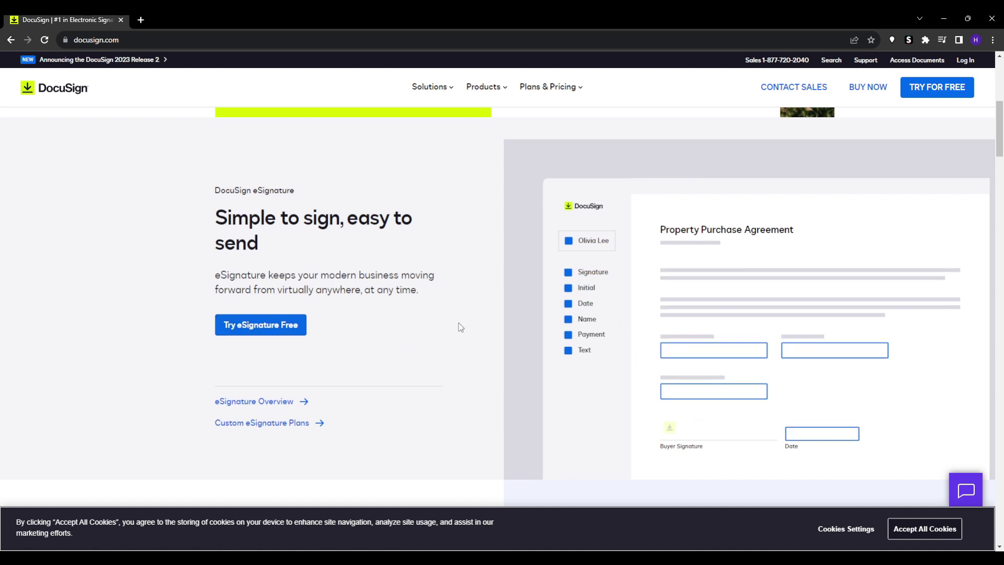
{"action": "scroll", "coordinate": [460, 328], "scroll_direction": "down", "scroll_amount": 8}
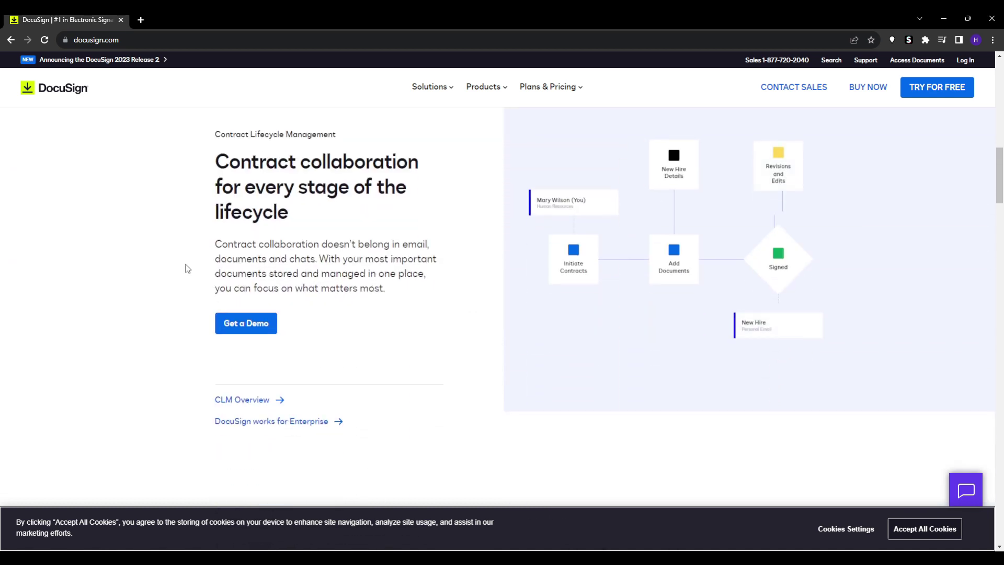
{"action": "scroll", "coordinate": [187, 269], "scroll_direction": "up", "scroll_amount": 1}
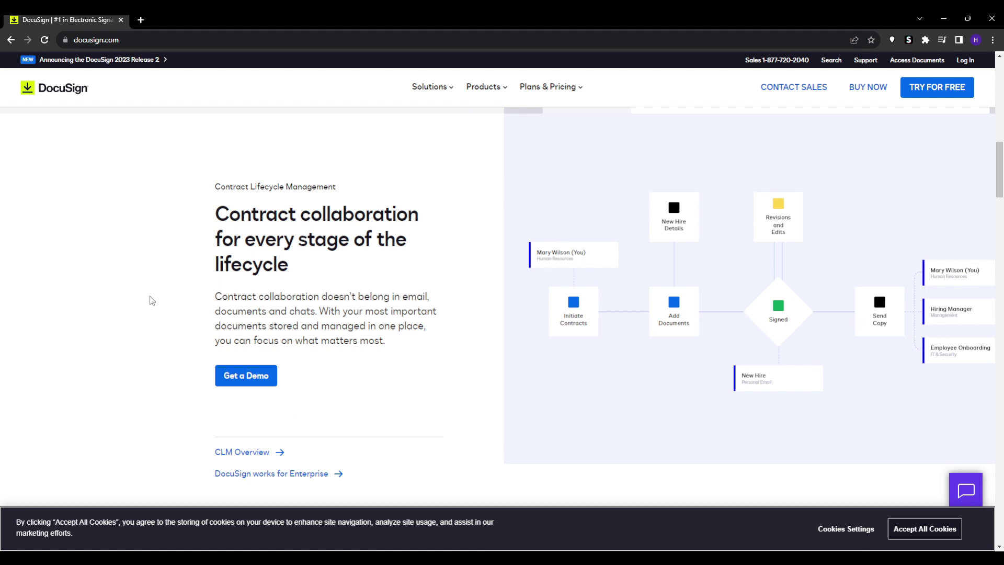
{"action": "scroll", "coordinate": [152, 301], "scroll_direction": "down", "scroll_amount": 8}
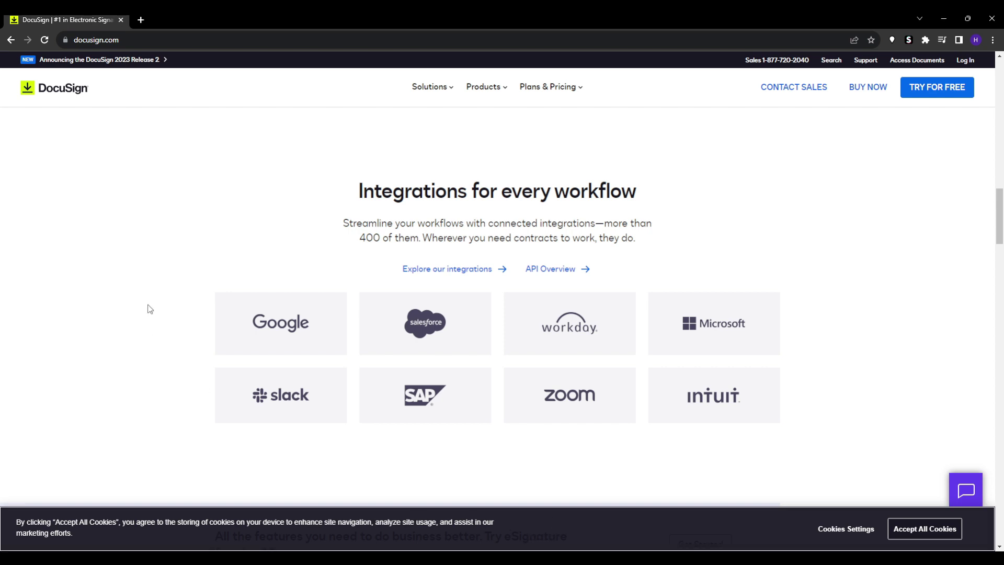
Step: Start the free trial and drop the lease PDF onto eSignature Home to create an envelope
{"action": "left_click", "coordinate": [944, 94]}
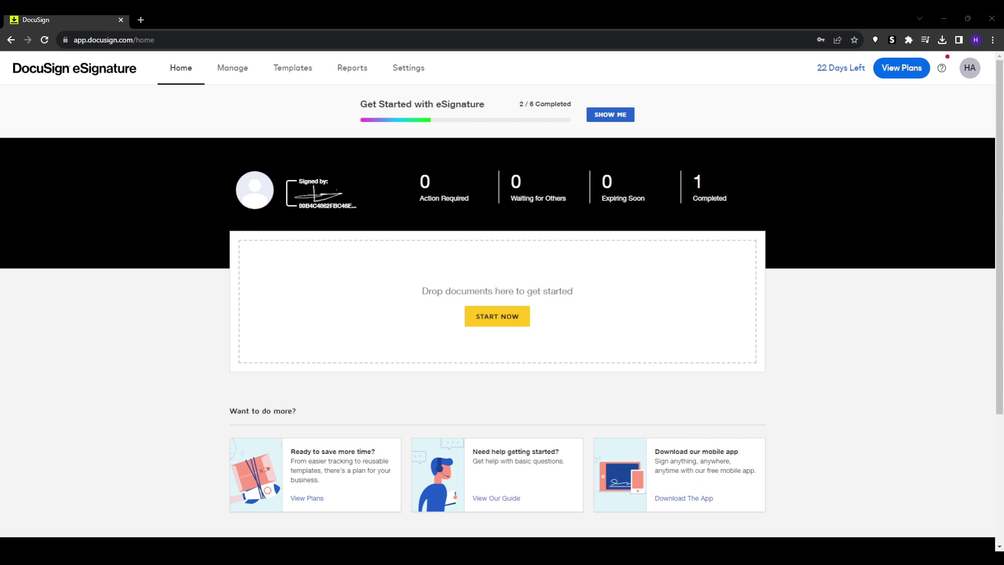
{"action": "left_click_drag", "start_coordinate": [532, 499], "coordinate": [468, 317]}
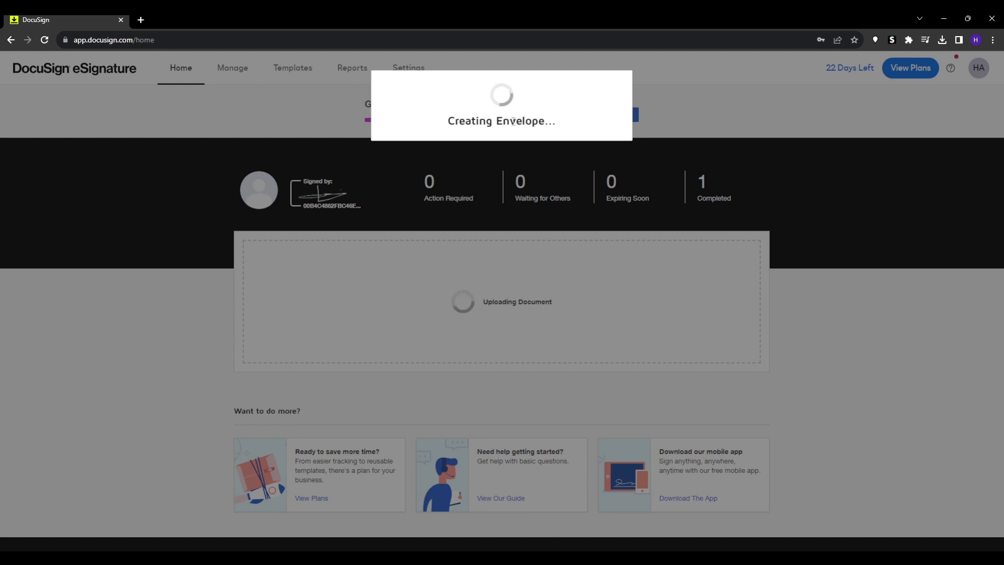
{"action": "double_click", "coordinate": [521, 122]}
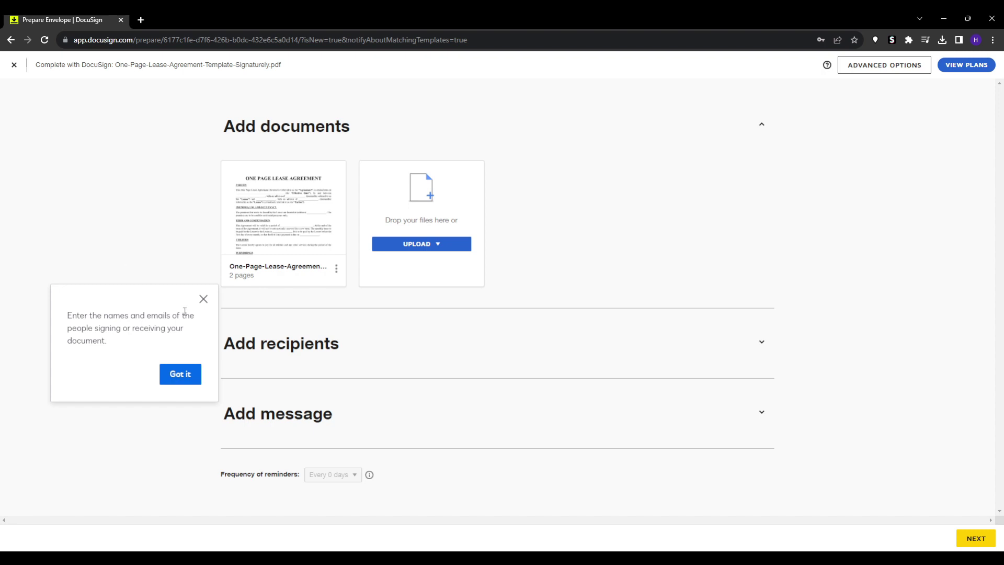
Step: Close the recipients tip and let the 2-page lease agreement thumbnail load
{"action": "left_click", "coordinate": [201, 306]}
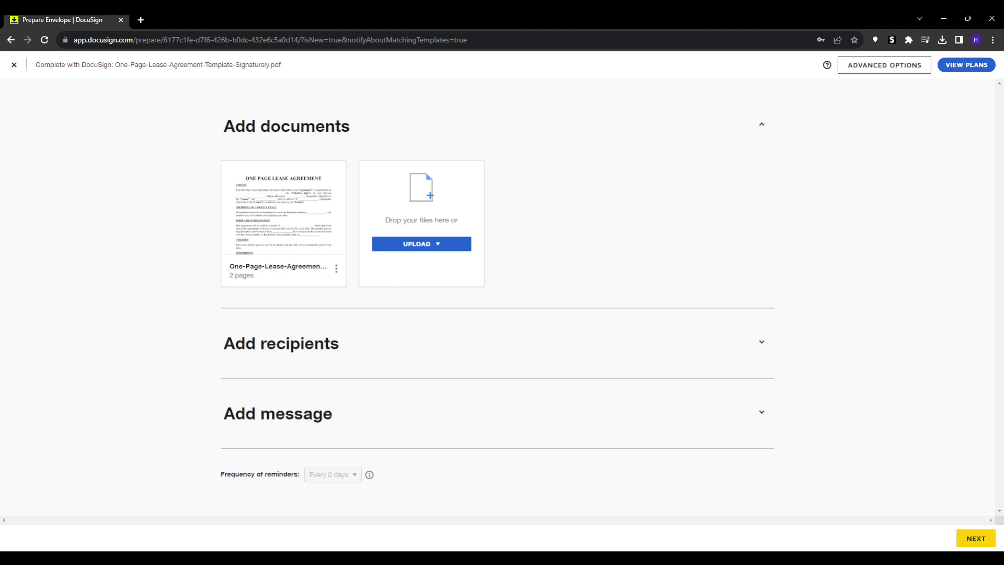
{"action": "left_click", "coordinate": [488, 556]}
{"action": "mouse_move", "coordinate": [284, 234]}
Step: Expand Add recipients and fill the first signer from the saved contact
{"action": "left_click", "coordinate": [442, 349]}
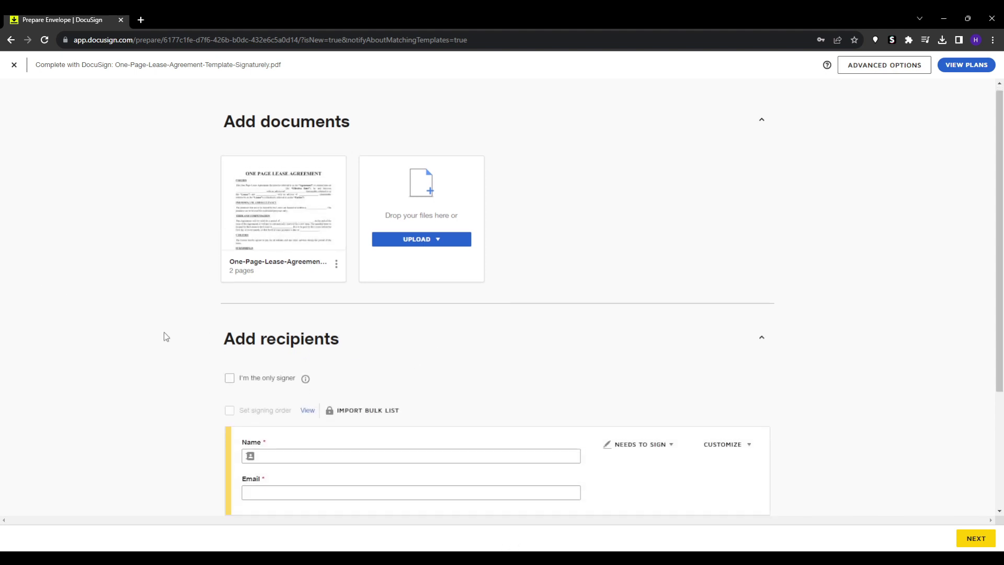
{"action": "scroll", "coordinate": [164, 336], "scroll_direction": "down", "scroll_amount": 3}
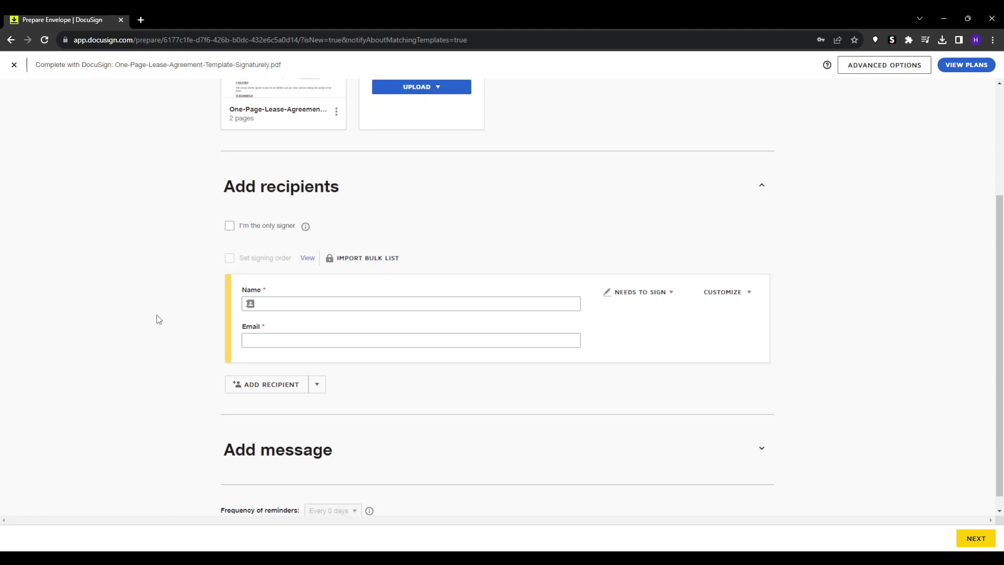
{"action": "left_click", "coordinate": [232, 230]}
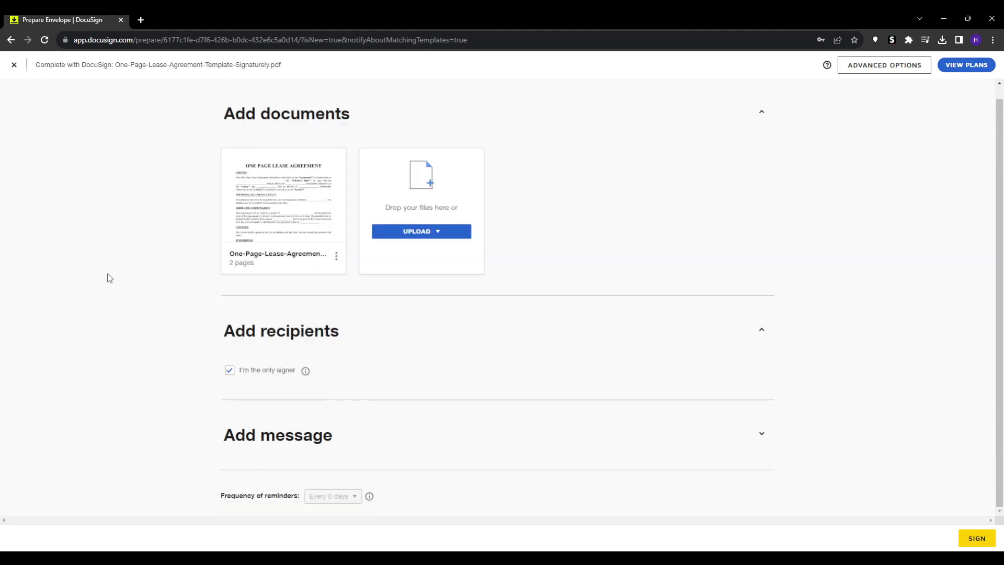
{"action": "left_click", "coordinate": [230, 371]}
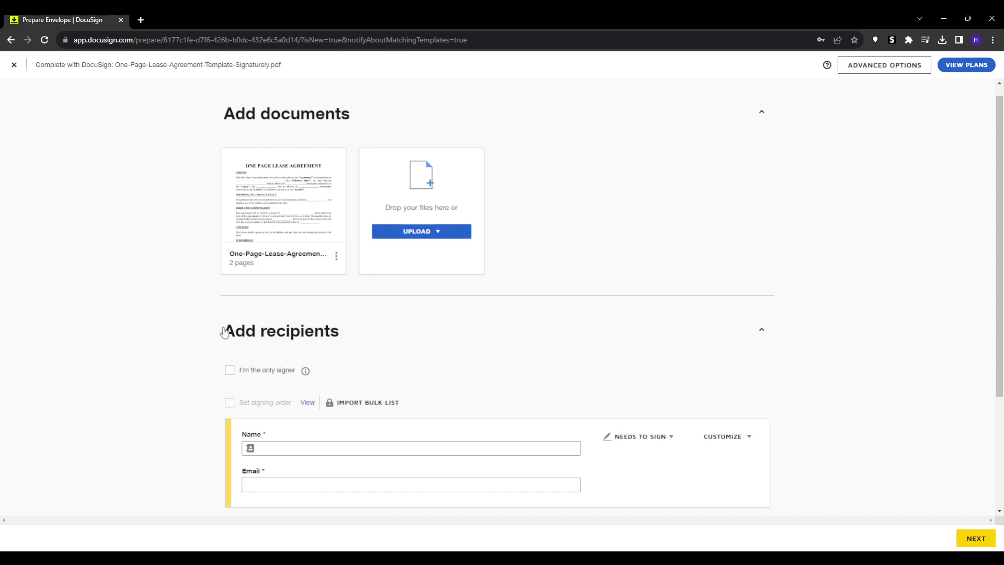
{"action": "scroll", "coordinate": [157, 316], "scroll_direction": "down", "scroll_amount": 3}
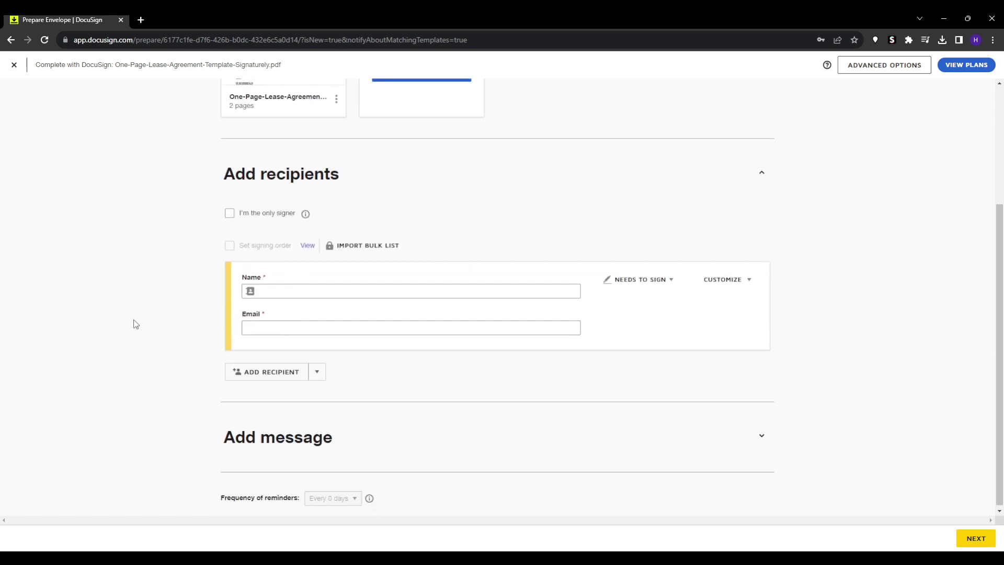
{"action": "left_click", "coordinate": [309, 291]}
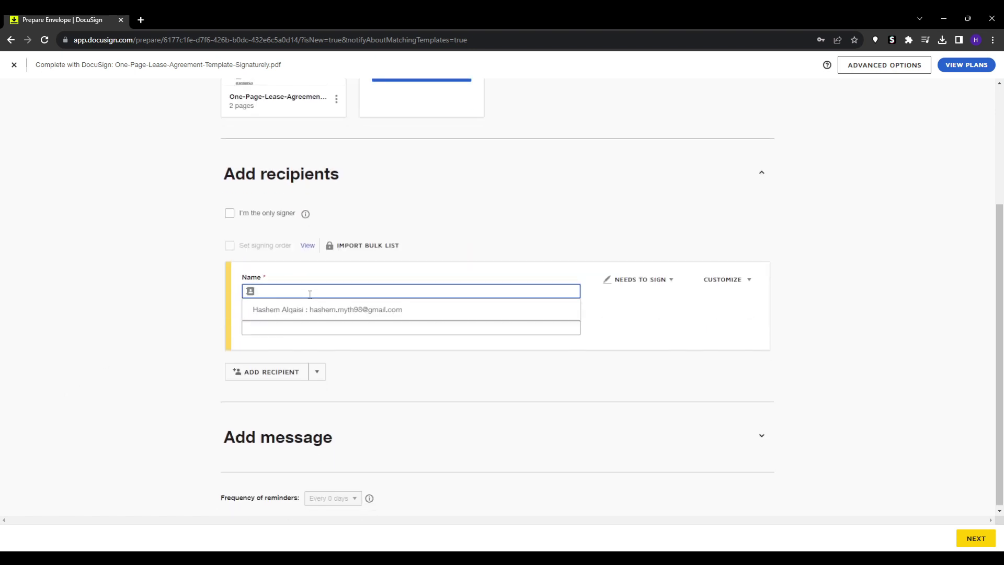
{"action": "left_click", "coordinate": [299, 309]}
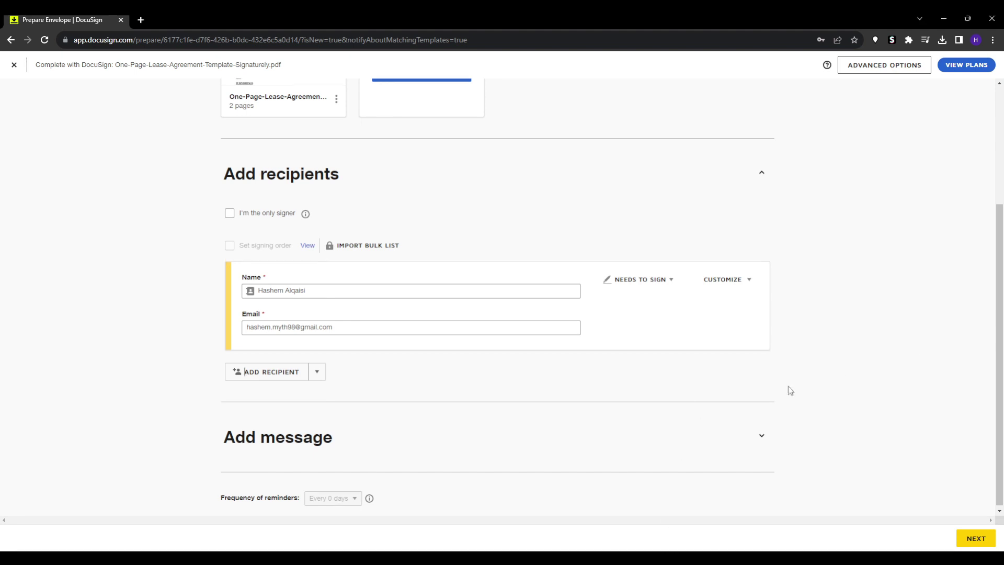
Step: Add a second signer, entering the recipient's name and e-mail address
{"action": "left_click", "coordinate": [272, 372]}
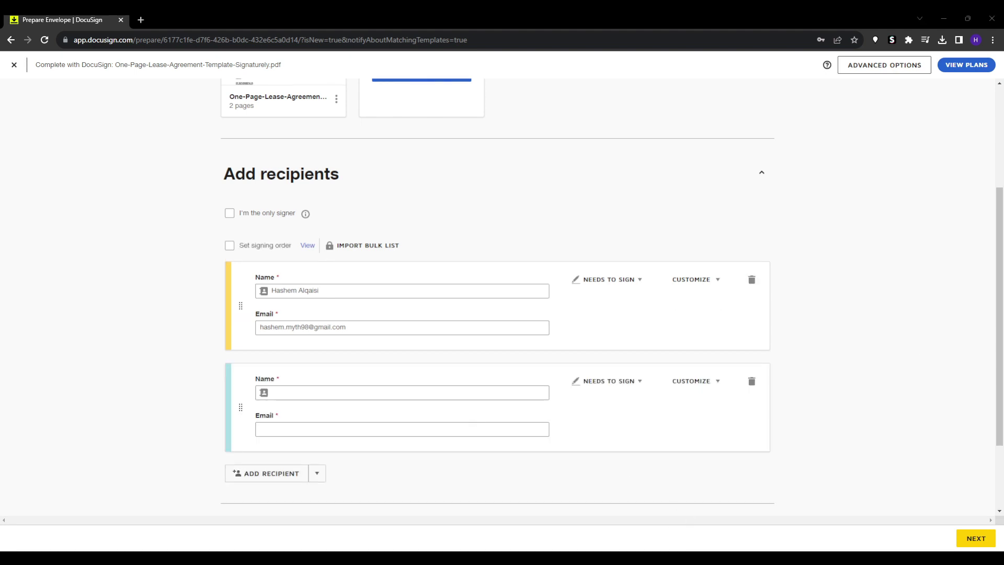
{"action": "left_click", "coordinate": [284, 390]}
{"action": "type", "text": "Alex"}
{"action": "key", "text": "Tab"}
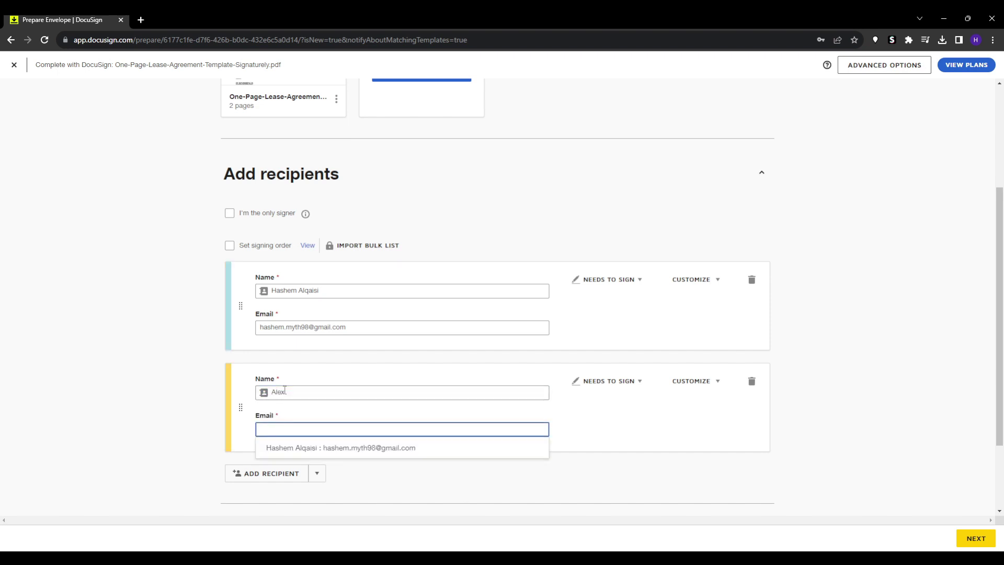
{"action": "left_click", "coordinate": [63, 400]}
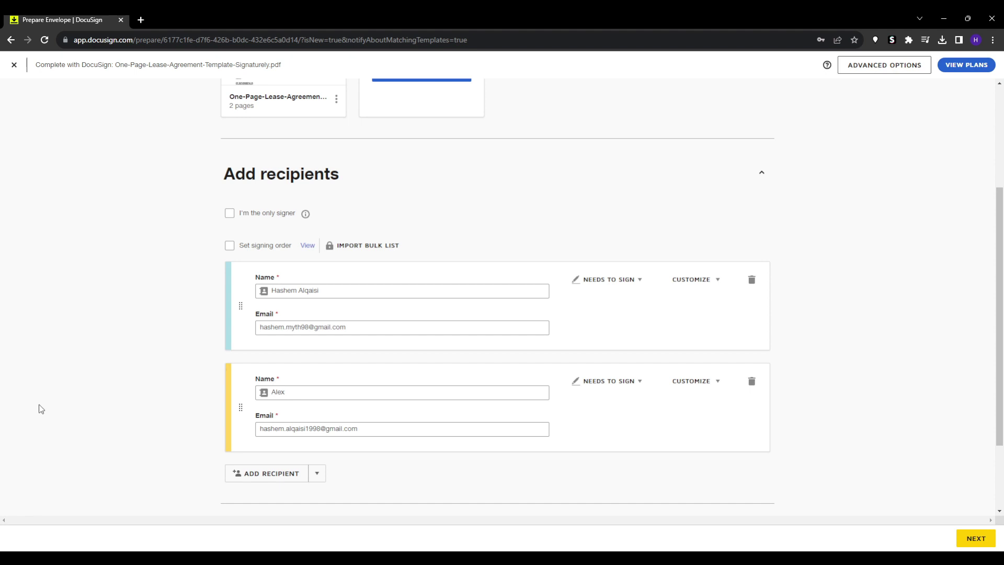
{"action": "scroll", "coordinate": [57, 408], "scroll_direction": "down", "scroll_amount": 2}
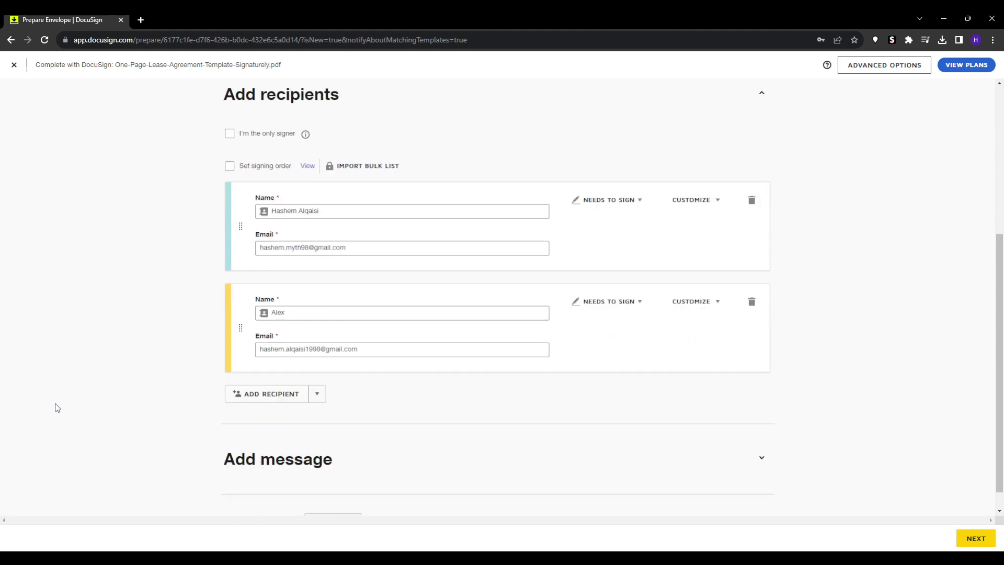
{"action": "scroll", "coordinate": [58, 408], "scroll_direction": "down", "scroll_amount": 1}
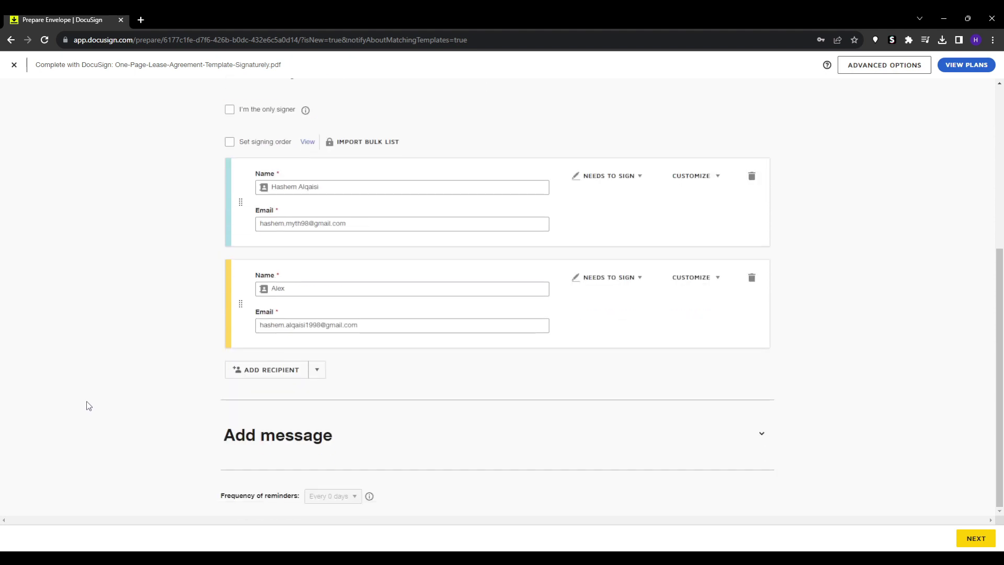
Step: Write an Email Message saying the offer contract is attached to review and sign
{"action": "left_click", "coordinate": [296, 438]}
{"action": "scroll", "coordinate": [134, 401], "scroll_direction": "down", "scroll_amount": 3}
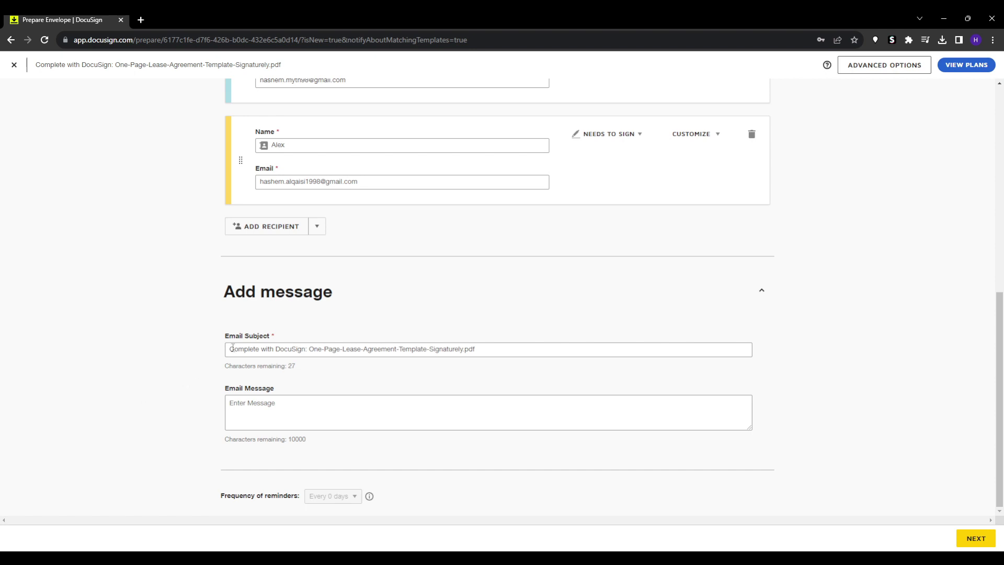
{"action": "left_click_drag", "start_coordinate": [491, 348], "coordinate": [2, 349]}
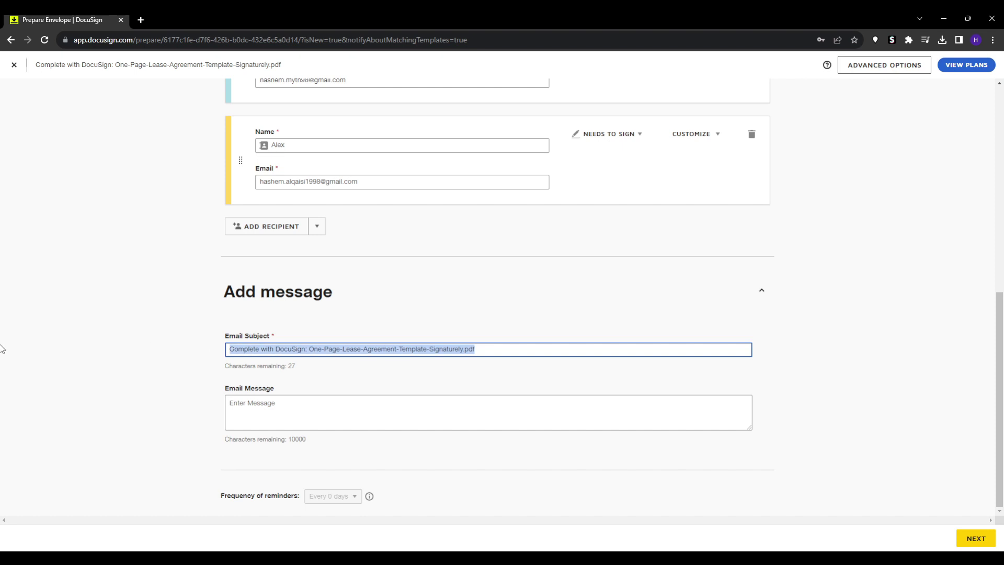
{"action": "left_click", "coordinate": [151, 336]}
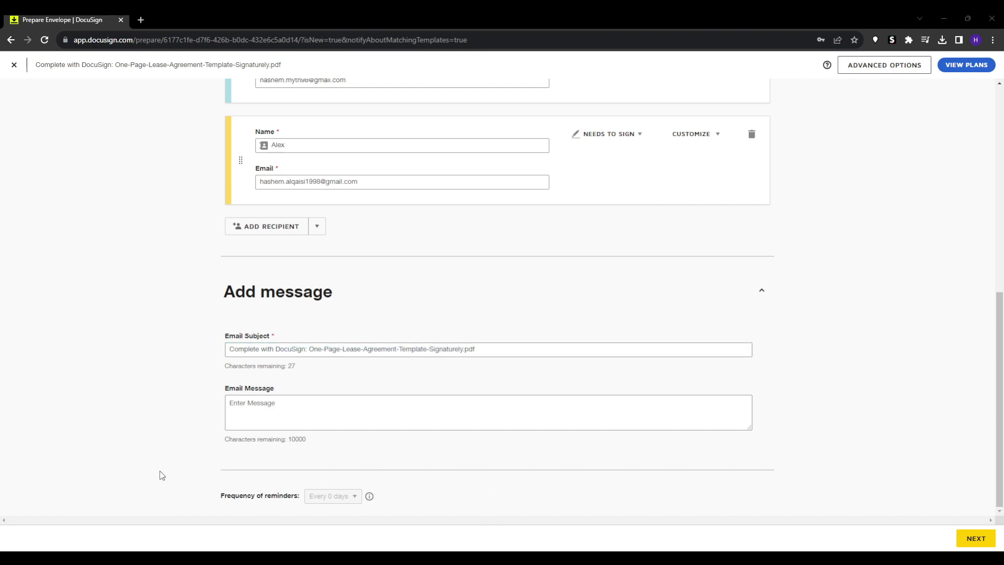
{"action": "left_click", "coordinate": [309, 417]}
{"action": "type", "text": "Ale"}
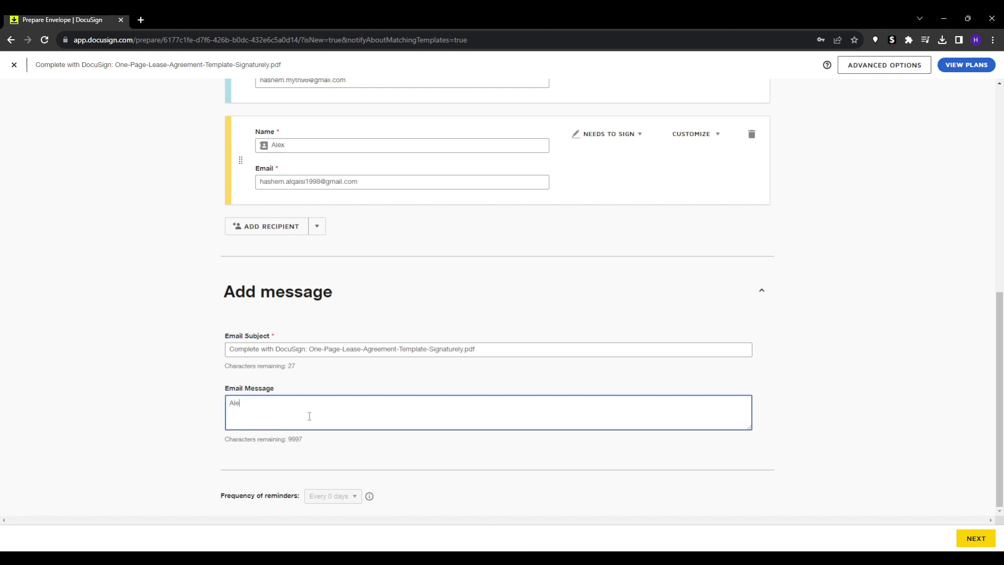
{"action": "type", "text": "x, here's the offer contract..."}
{"action": "key", "text": "Return"}
{"action": "type", "text": "polk"}
{"action": "type", "text": "lease veview and "}
{"action": "type", "text": "sign it."}
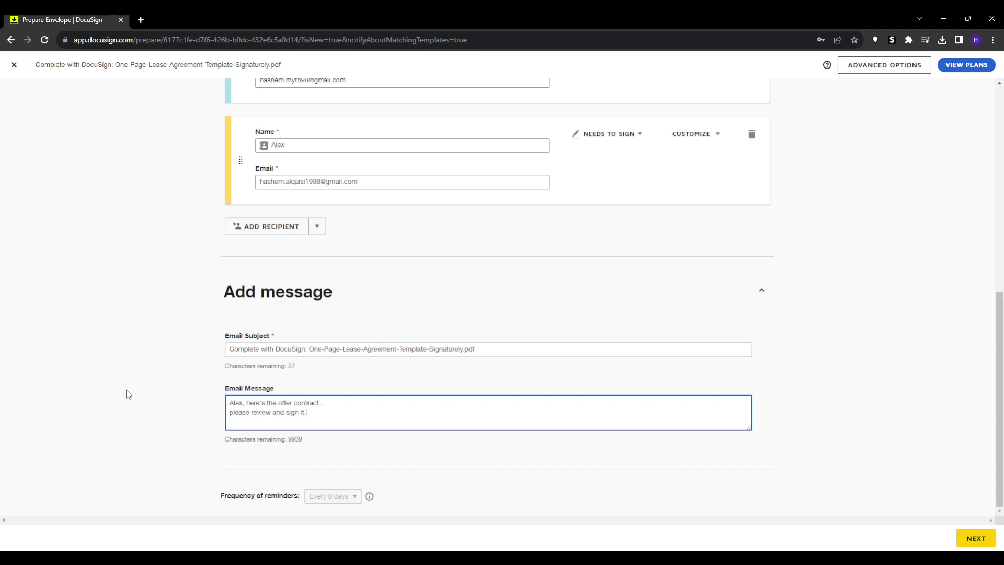
{"action": "scroll", "coordinate": [128, 395], "scroll_direction": "up", "scroll_amount": 2}
{"action": "scroll", "coordinate": [128, 395], "scroll_direction": "down", "scroll_amount": 2}
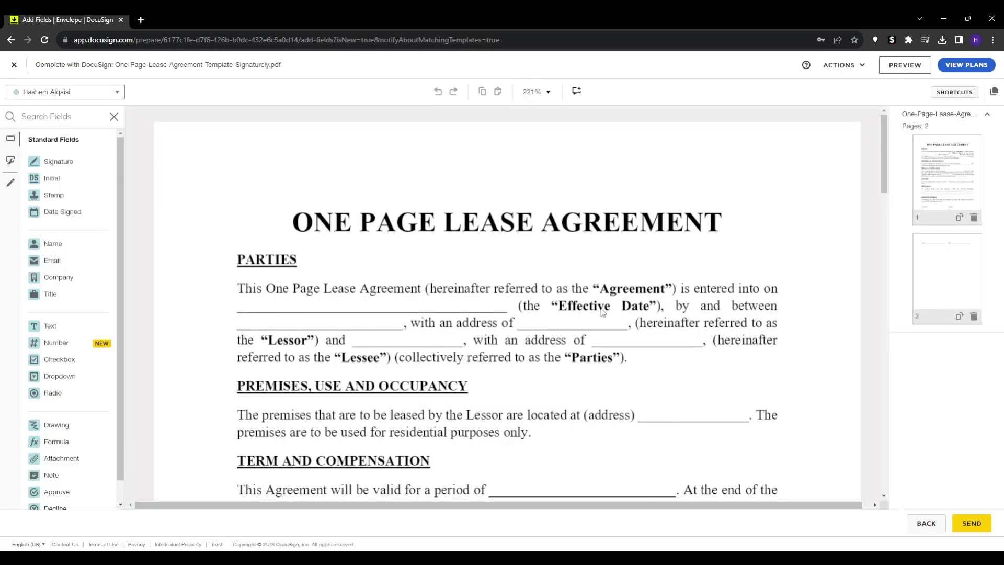
Step: Place Text fields with the lessor's and lessee's names on both Name lines
{"action": "scroll", "coordinate": [321, 339], "scroll_direction": "down", "scroll_amount": 1}
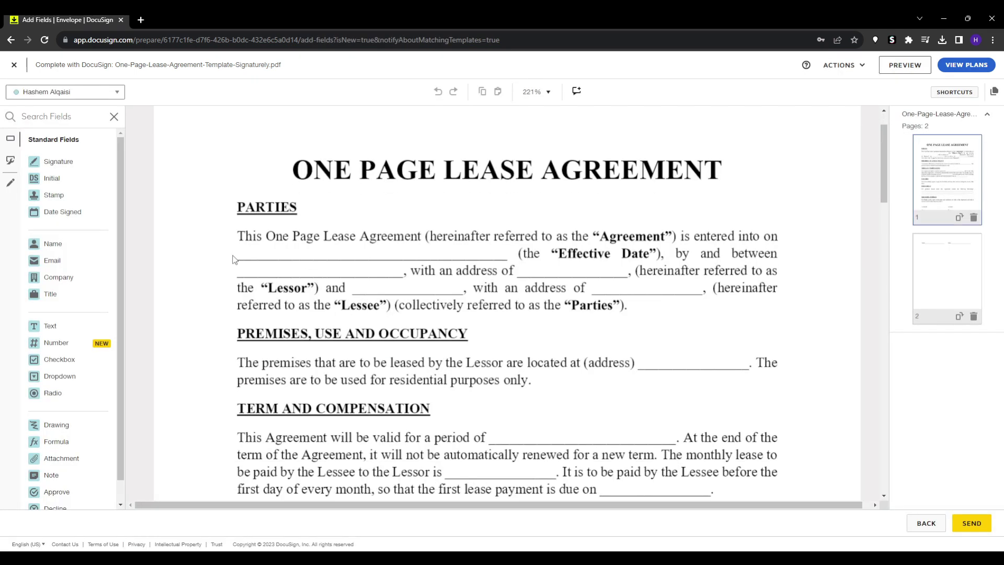
{"action": "scroll", "coordinate": [536, 350], "scroll_direction": "down", "scroll_amount": 9}
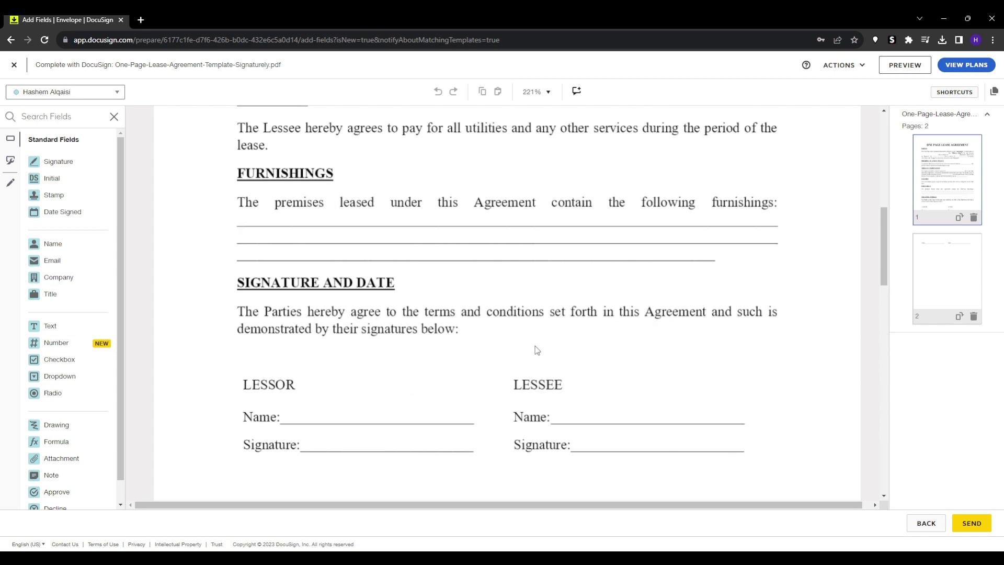
{"action": "scroll", "coordinate": [535, 346], "scroll_direction": "down", "scroll_amount": 6}
{"action": "scroll", "coordinate": [528, 348], "scroll_direction": "up", "scroll_amount": 15}
{"action": "scroll", "coordinate": [526, 348], "scroll_direction": "down", "scroll_amount": 2}
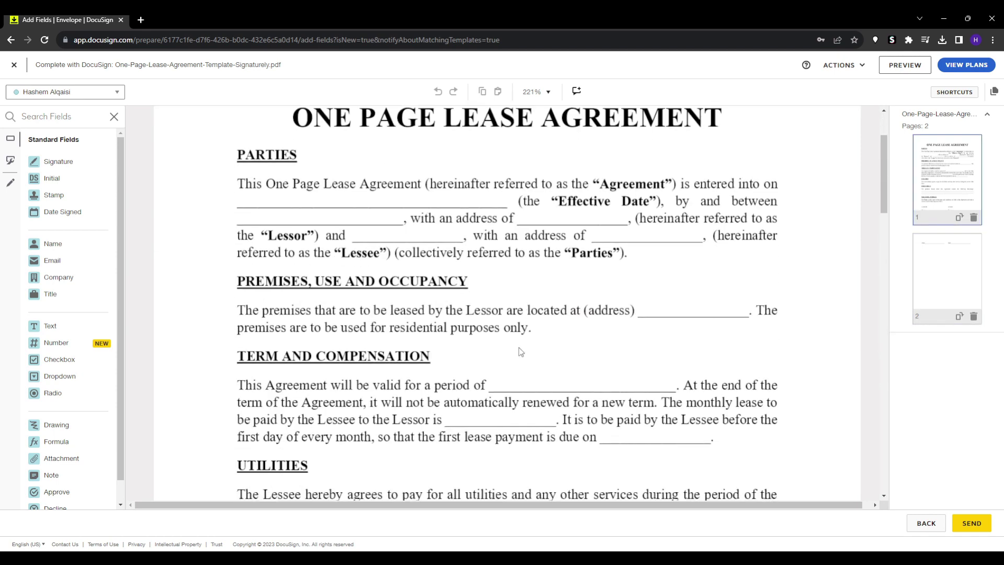
{"action": "scroll", "coordinate": [521, 352], "scroll_direction": "down", "scroll_amount": 10}
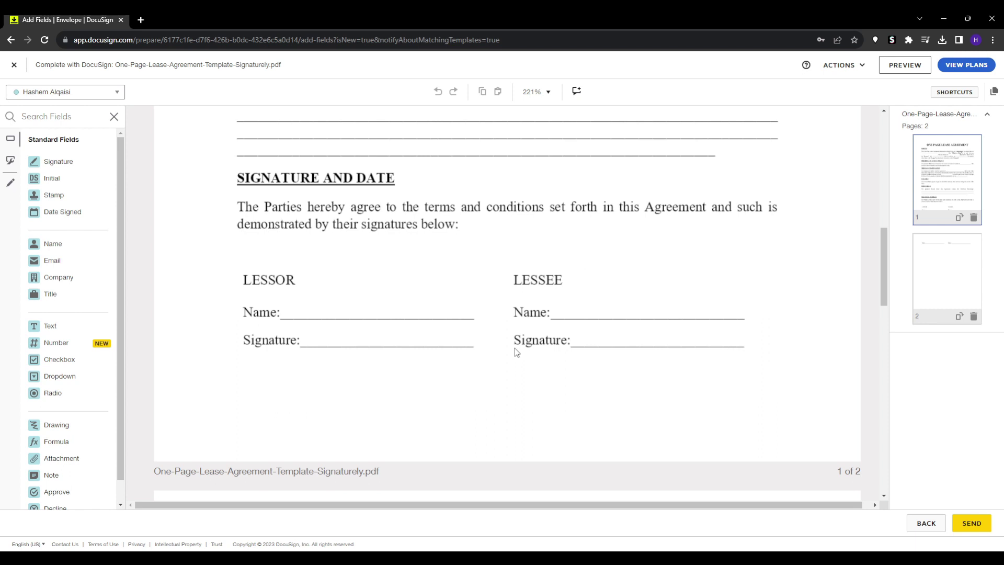
{"action": "scroll", "coordinate": [515, 349], "scroll_direction": "up", "scroll_amount": 1}
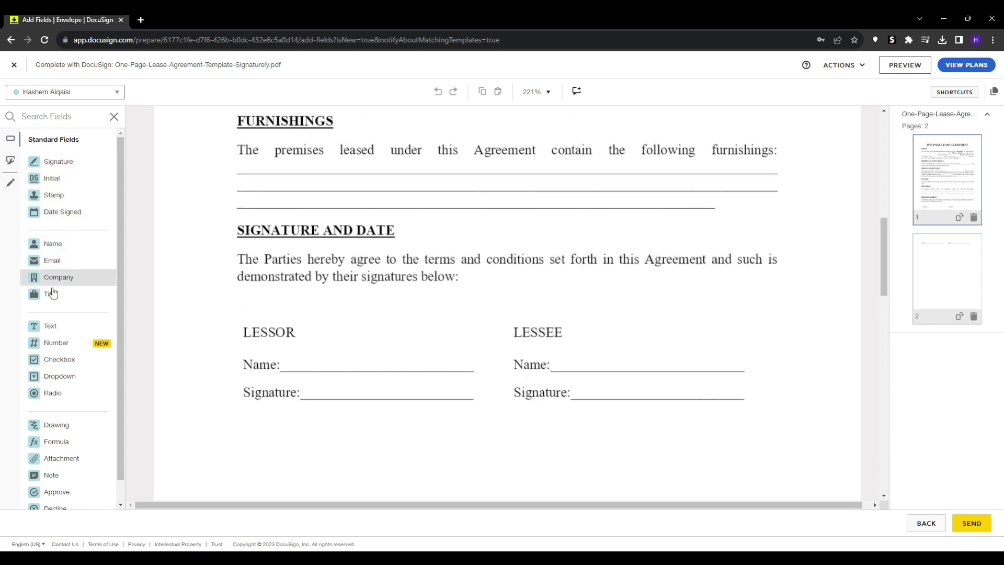
{"action": "left_click_drag", "start_coordinate": [50, 325], "coordinate": [321, 368]}
{"action": "left_click", "coordinate": [927, 253]}
{"action": "type", "text": "Hash"}
{"action": "left_click", "coordinate": [403, 336]}
{"action": "left_click", "coordinate": [377, 345]}
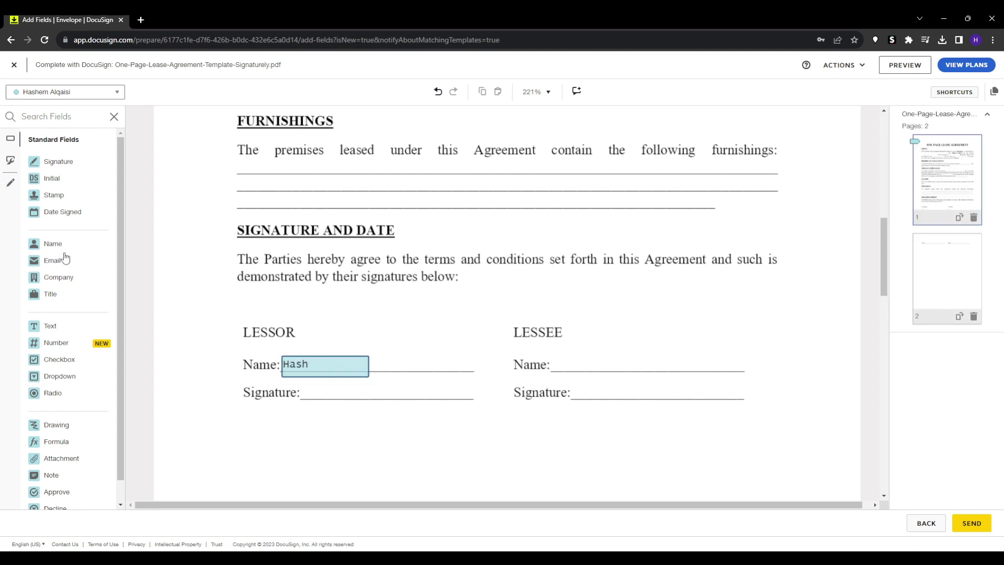
{"action": "left_click_drag", "start_coordinate": [50, 326], "coordinate": [580, 374]}
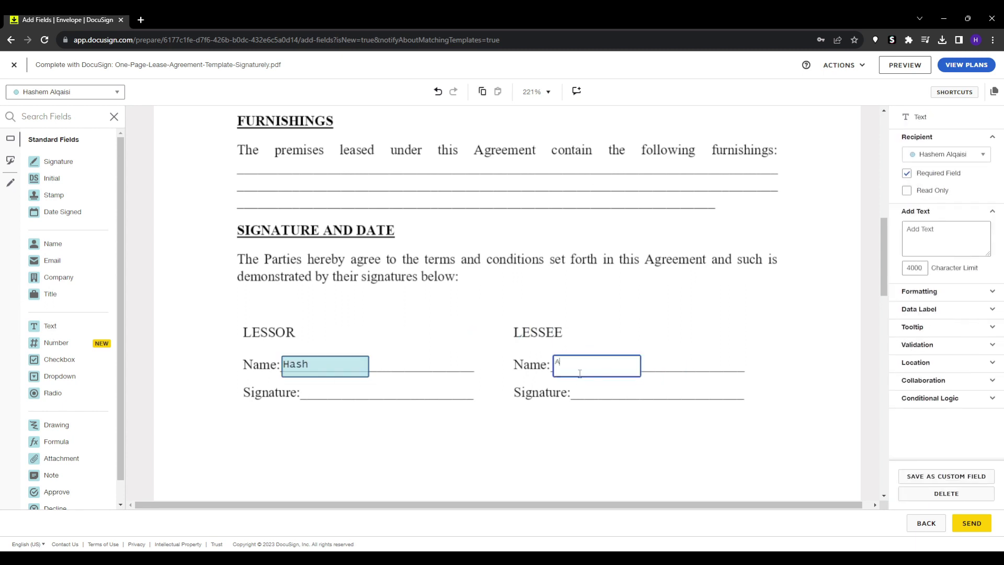
{"action": "left_click", "coordinate": [946, 244]}
{"action": "type", "text": "Alex"}
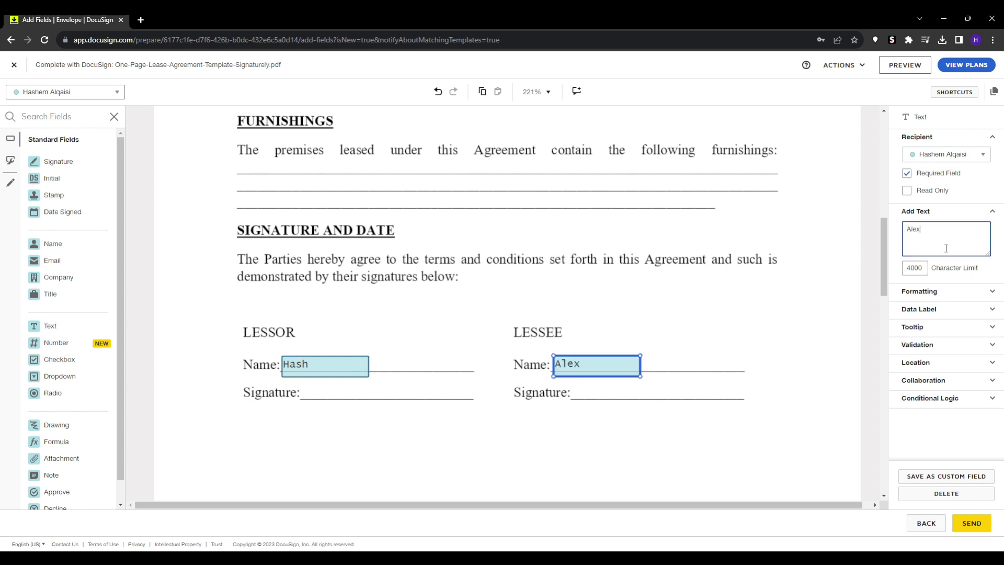
{"action": "left_click", "coordinate": [455, 442]}
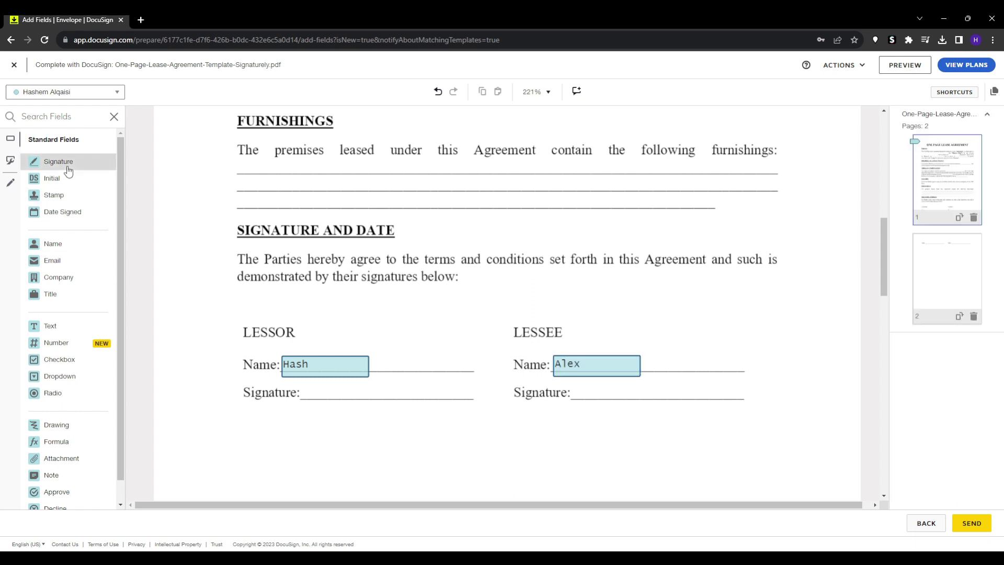
Step: Add a resized Signature field and a matching Initial field on the lessor's Signature line
{"action": "mouse_move", "coordinate": [68, 170]}
{"action": "left_mouse_down"}
{"action": "mouse_move", "coordinate": [388, 285]}
{"action": "mouse_move", "coordinate": [420, 416]}
{"action": "mouse_move", "coordinate": [328, 416]}
{"action": "mouse_move", "coordinate": [346, 405]}
{"action": "left_mouse_up"}
{"action": "left_click_drag", "start_coordinate": [370, 420], "coordinate": [352, 408]}
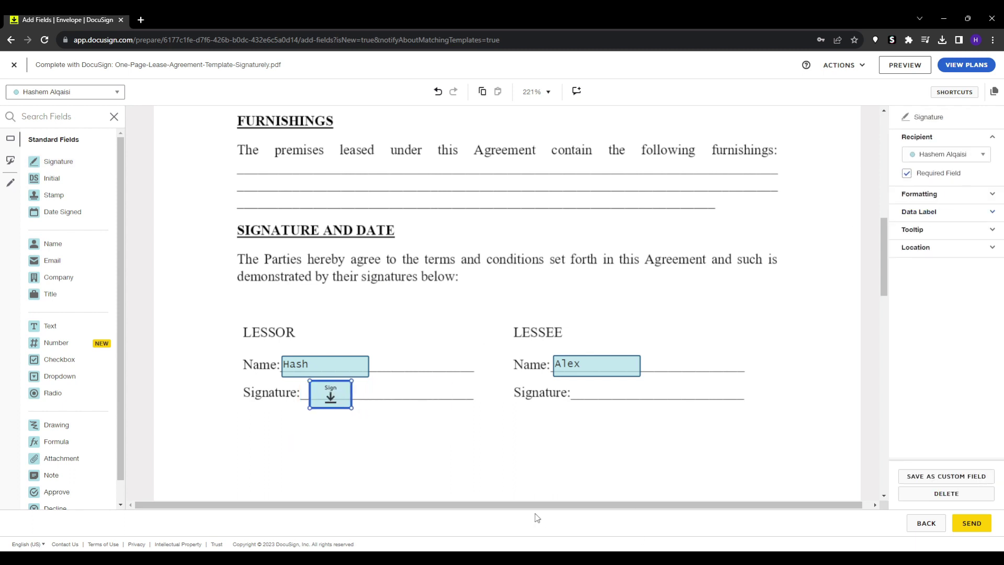
{"action": "left_click", "coordinate": [991, 194]}
{"action": "left_click", "coordinate": [974, 234]}
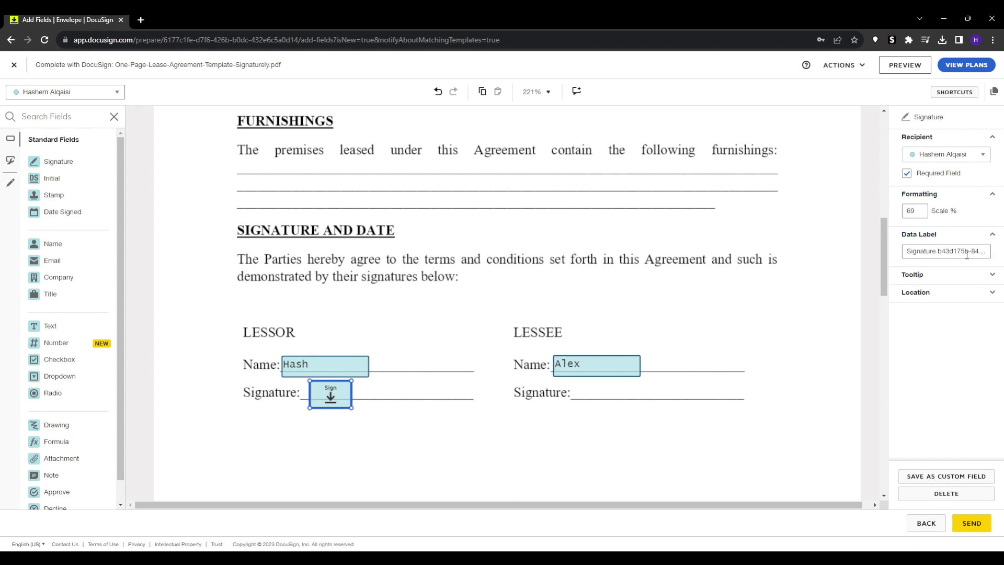
{"action": "left_click", "coordinate": [374, 435]}
{"action": "left_click", "coordinate": [332, 399]}
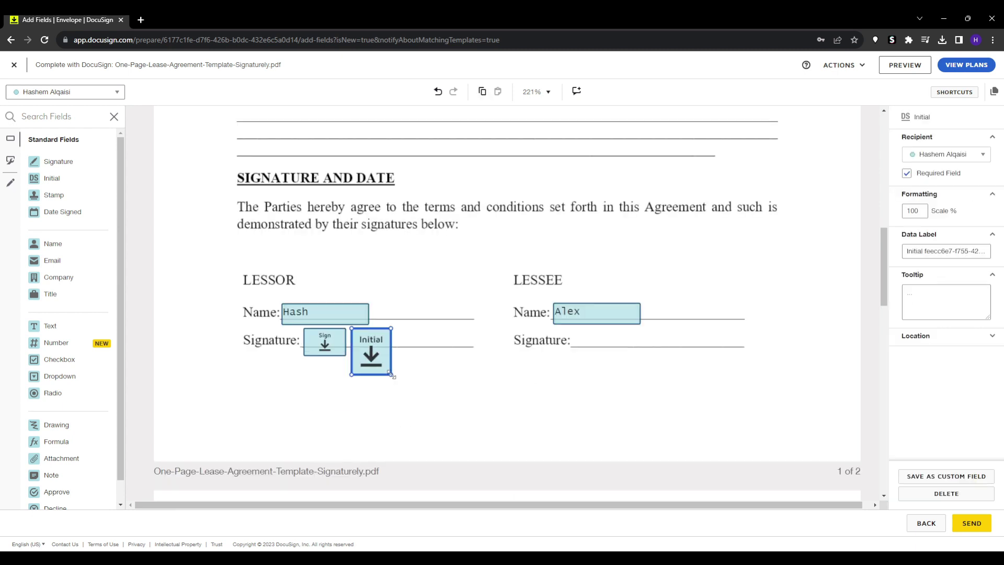
{"action": "left_click_drag", "start_coordinate": [371, 365], "coordinate": [366, 355]}
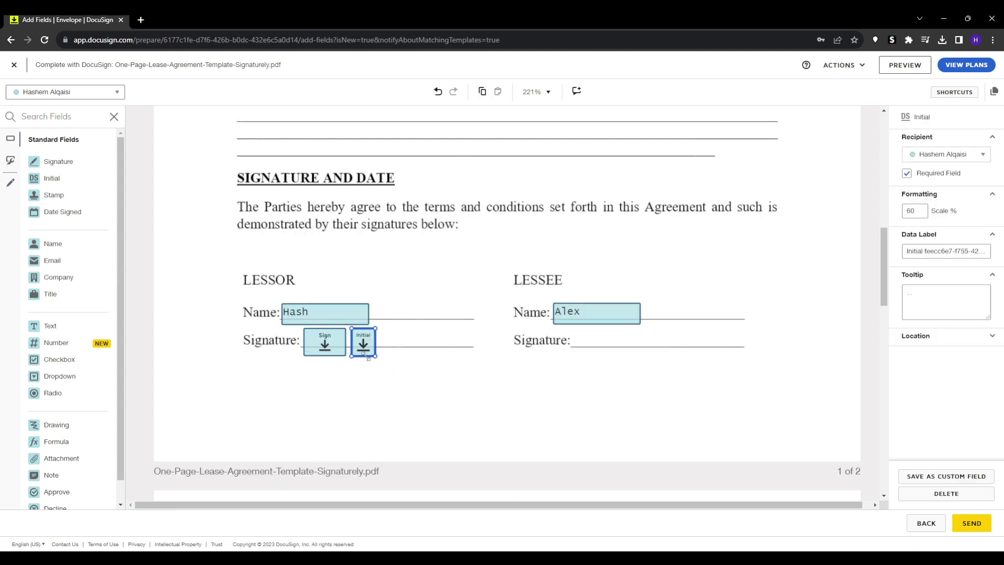
{"action": "left_click", "coordinate": [367, 384]}
Step: Add a Date Signed field on the effective-date blank and send the envelope
{"action": "scroll", "coordinate": [61, 345], "scroll_direction": "down", "scroll_amount": 1}
{"action": "scroll", "coordinate": [51, 421], "scroll_direction": "up", "scroll_amount": 1}
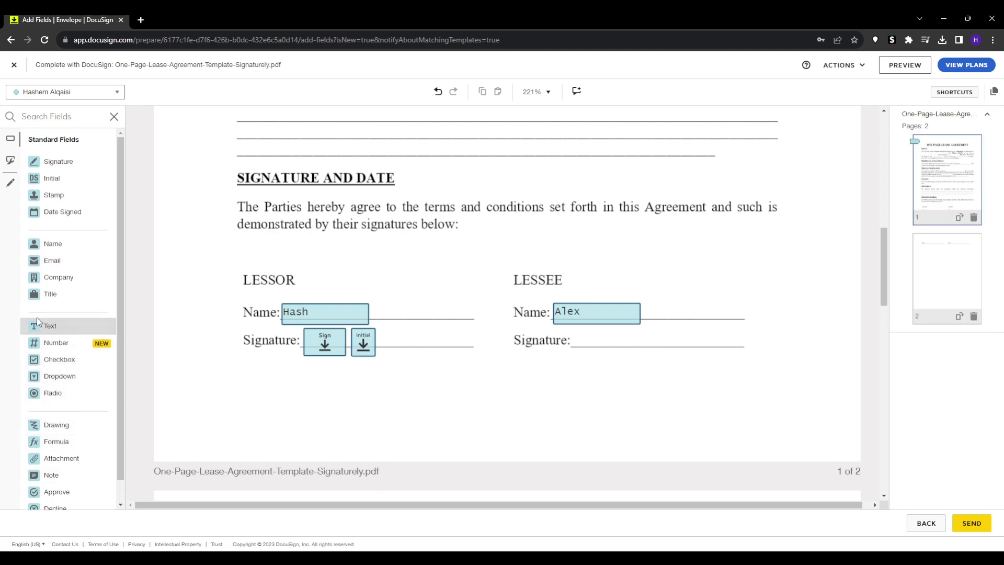
{"action": "scroll", "coordinate": [335, 379], "scroll_direction": "up", "scroll_amount": 10}
{"action": "left_click_drag", "start_coordinate": [50, 326], "coordinate": [175, 283]}
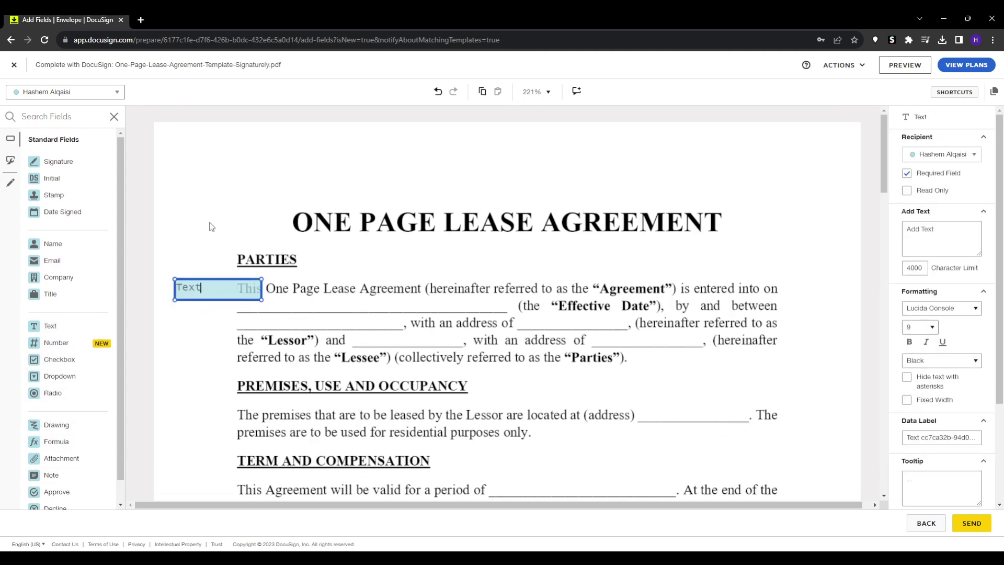
{"action": "key", "text": "Delete"}
{"action": "left_click_drag", "start_coordinate": [145, 246], "coordinate": [272, 308]}
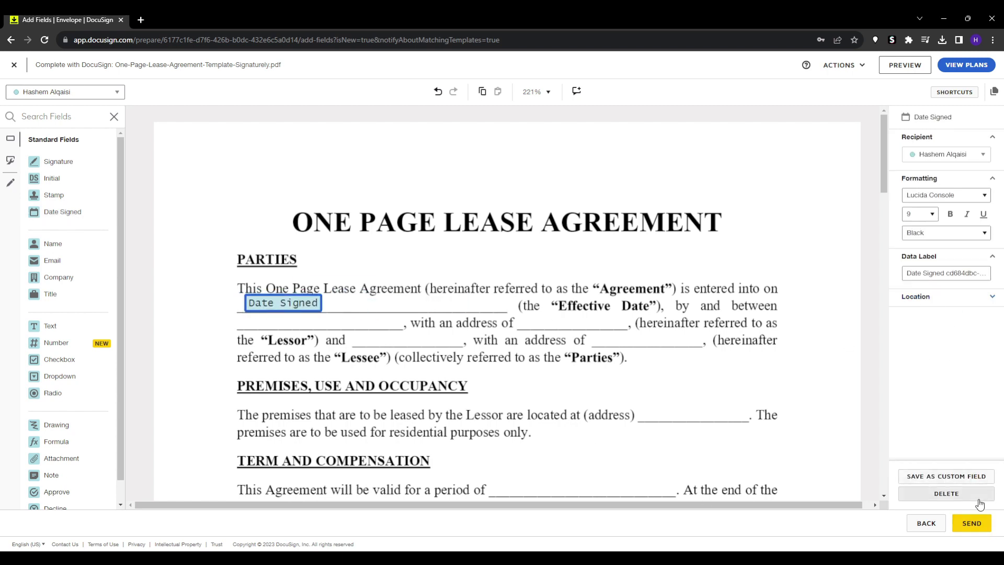
{"action": "left_click", "coordinate": [972, 523]}
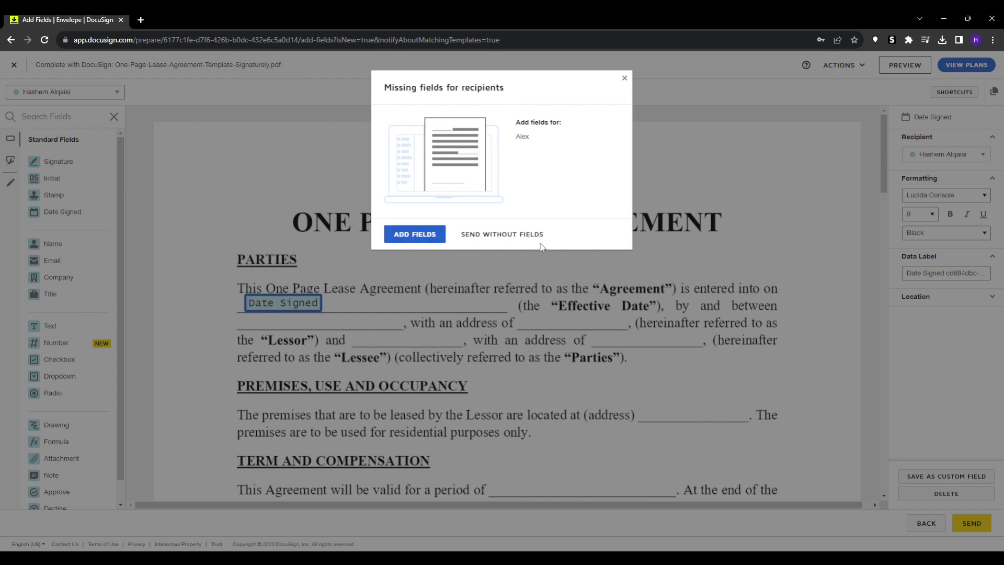
Step: Send the envelope without lessee fields and begin signing it as the sender
{"action": "left_click", "coordinate": [526, 233]}
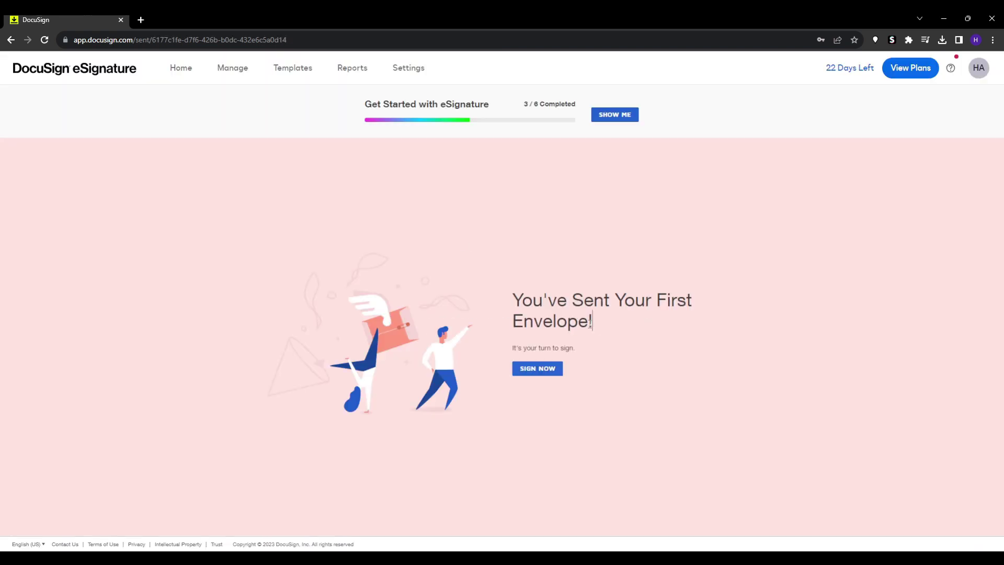
{"action": "left_click_drag", "start_coordinate": [590, 322], "coordinate": [413, 284]}
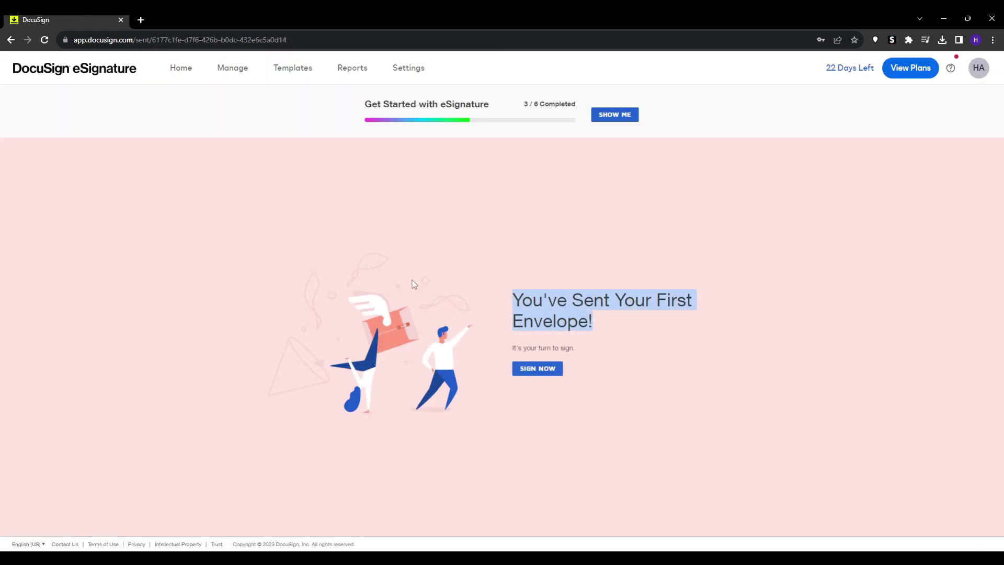
{"action": "left_click", "coordinate": [413, 284]}
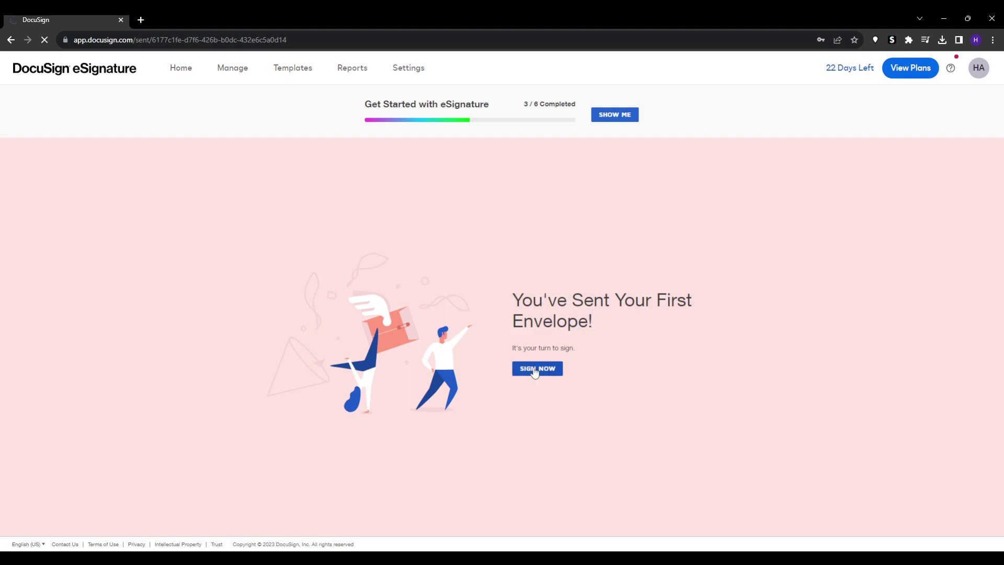
{"action": "left_click", "coordinate": [517, 371]}
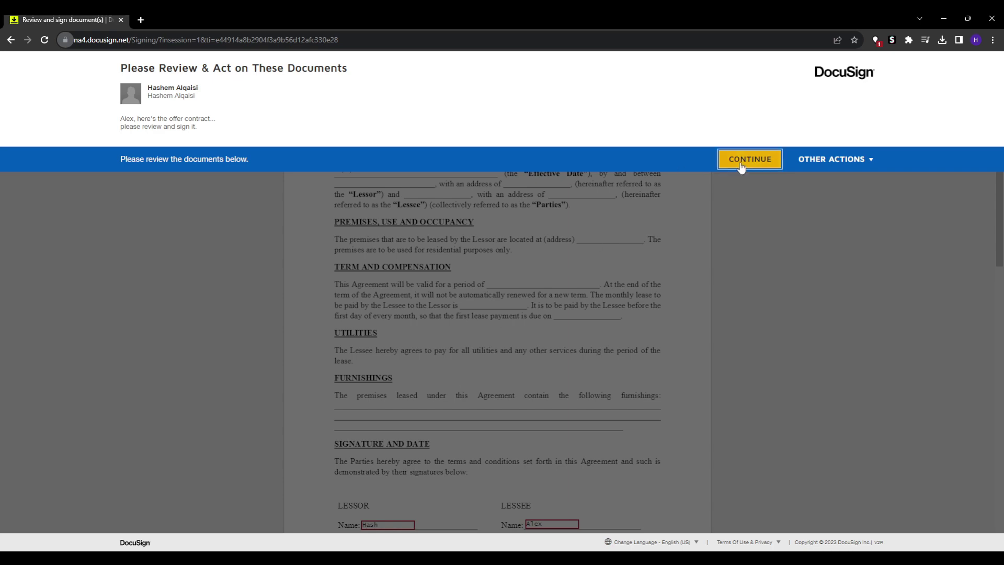
Step: Apply the lessor's signature and adopted initials to the lease, then finish
{"action": "left_click", "coordinate": [746, 161]}
{"action": "left_click", "coordinate": [386, 488]}
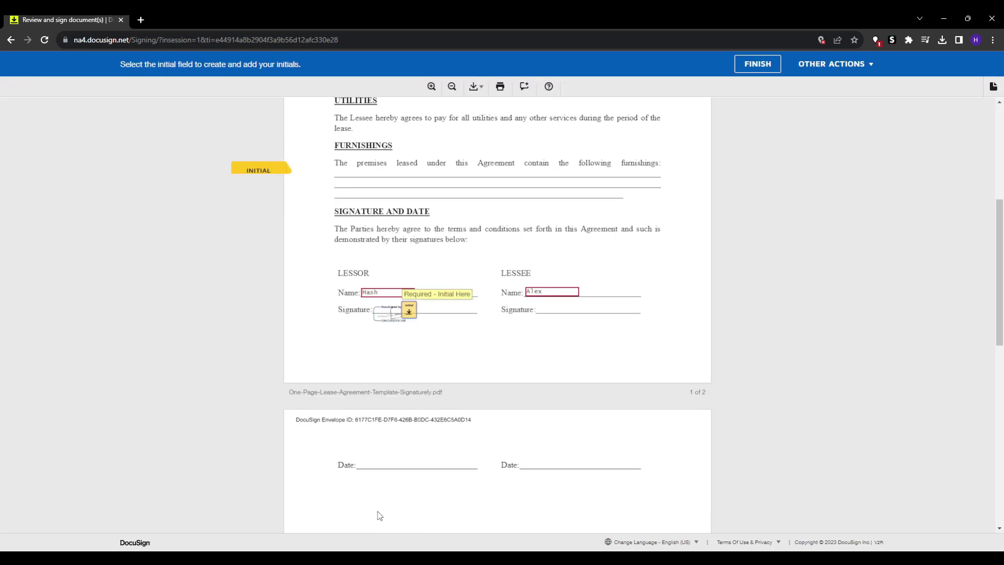
{"action": "scroll", "coordinate": [387, 347], "scroll_direction": "up", "scroll_amount": 5}
{"action": "scroll", "coordinate": [345, 351], "scroll_direction": "down", "scroll_amount": 5}
{"action": "left_click", "coordinate": [329, 335]}
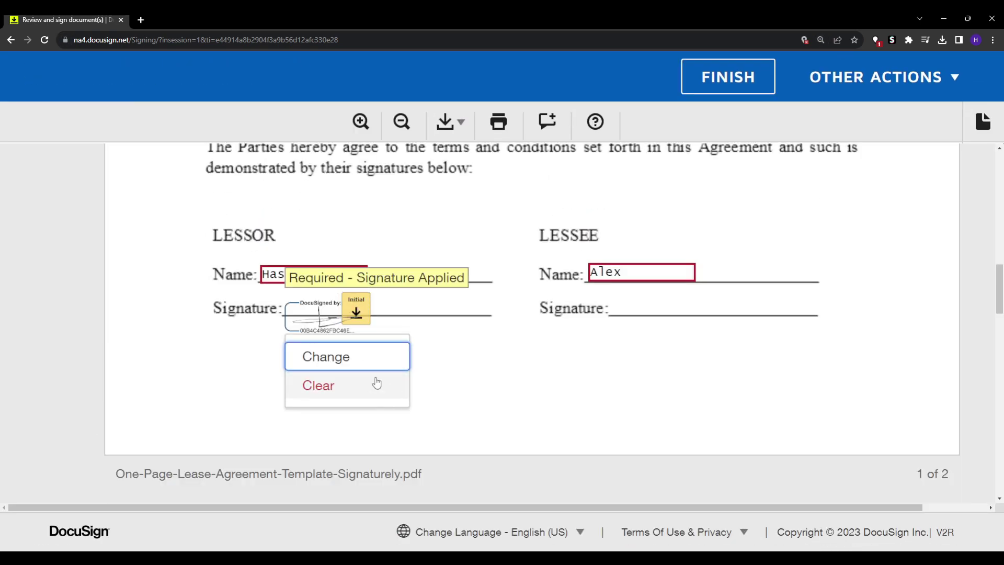
{"action": "left_click", "coordinate": [387, 320]}
{"action": "left_click", "coordinate": [361, 311]}
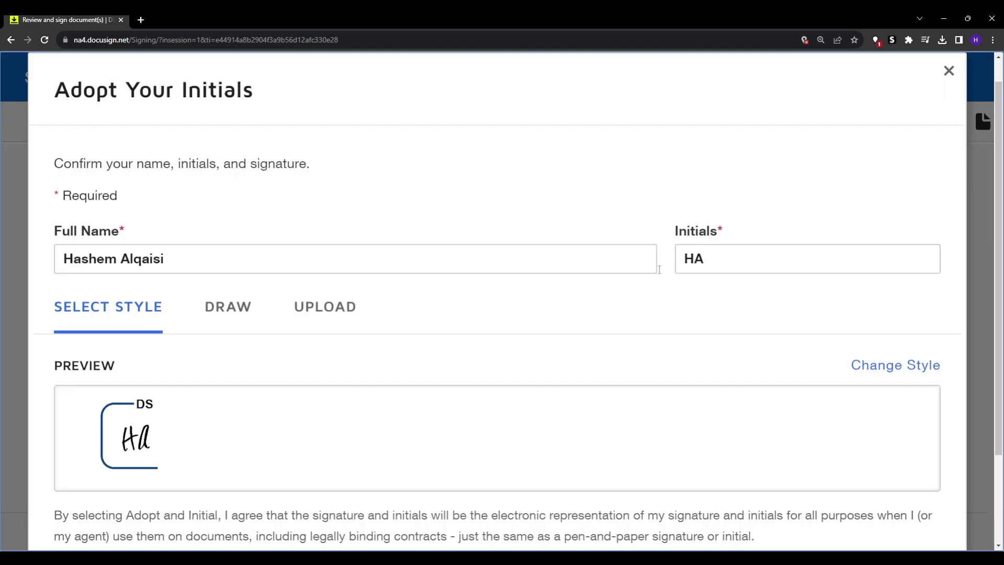
{"action": "scroll", "coordinate": [438, 307], "scroll_direction": "down", "scroll_amount": 3}
{"action": "left_click", "coordinate": [168, 488]}
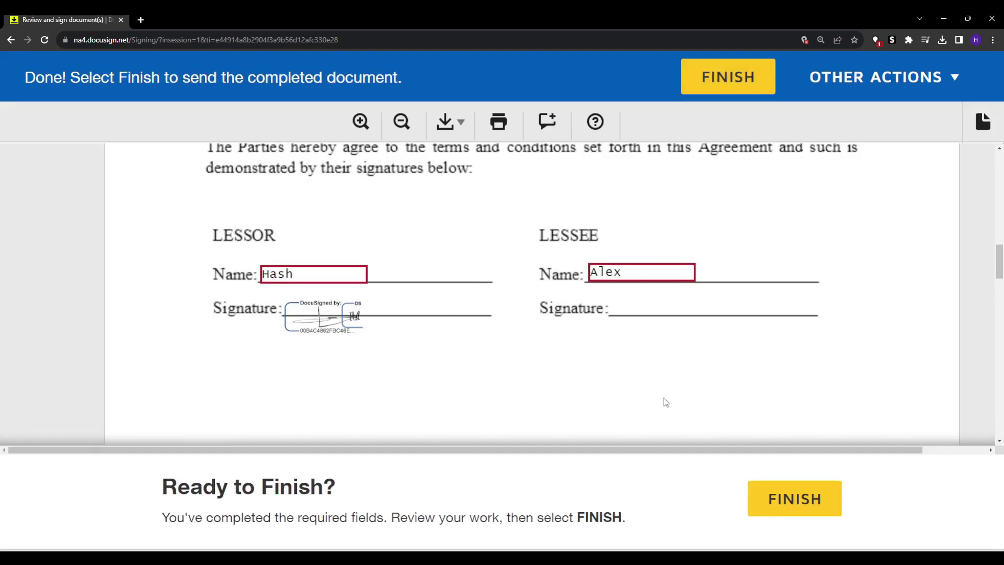
{"action": "left_click", "coordinate": [776, 498]}
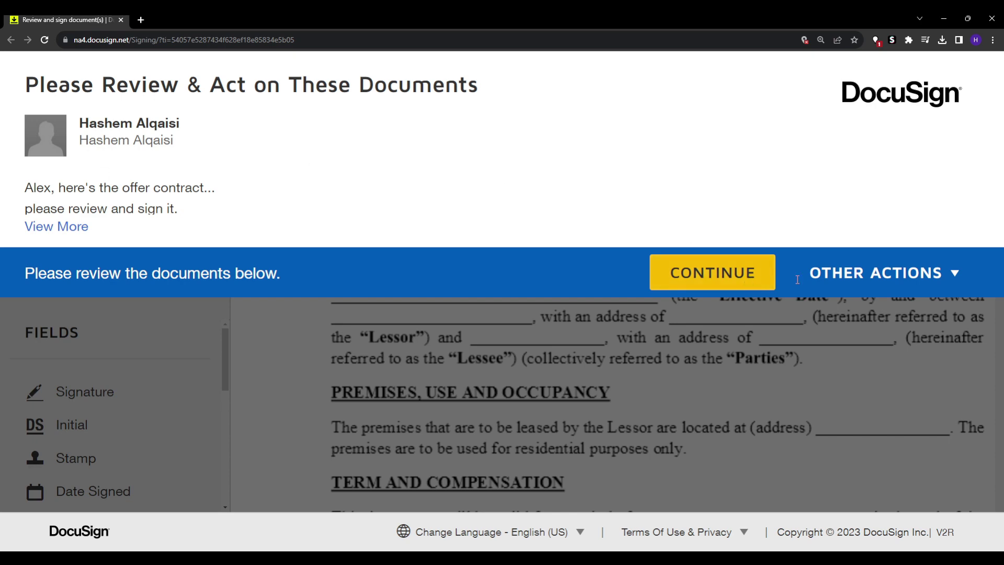
Step: Place and adopt a signature on the LESSEE signature line
{"action": "left_click", "coordinate": [889, 275]}
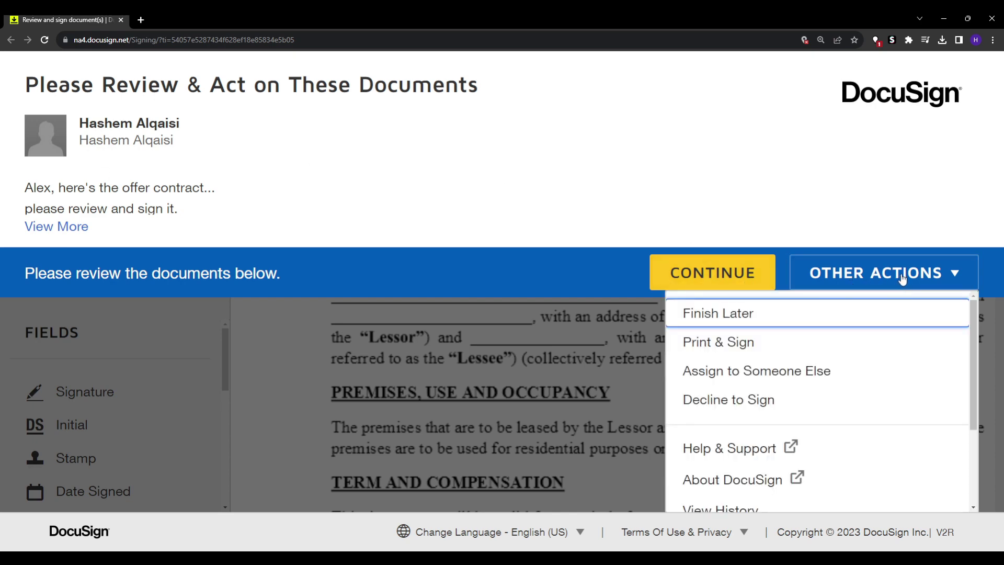
{"action": "left_click", "coordinate": [898, 275]}
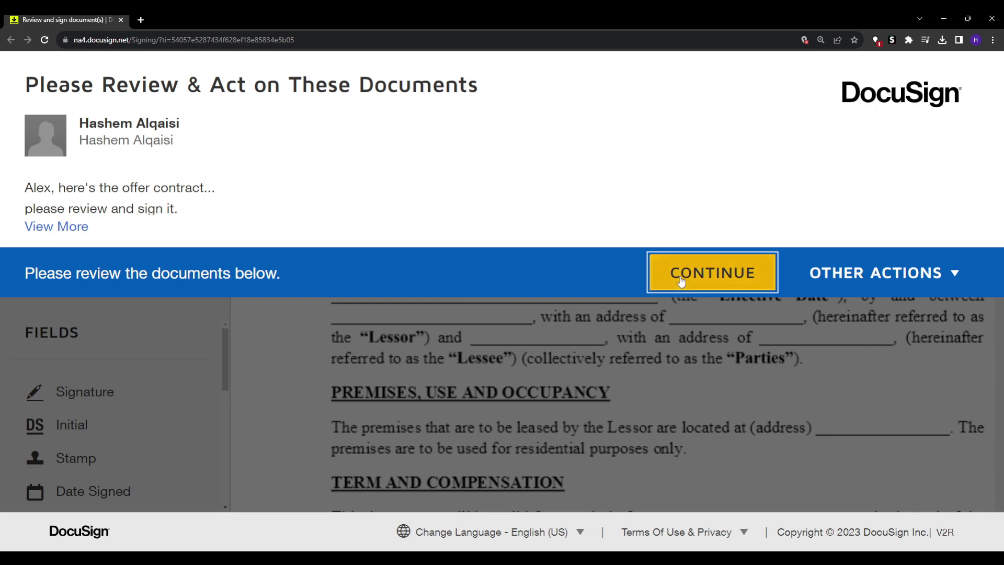
{"action": "left_click", "coordinate": [721, 274]}
{"action": "scroll", "coordinate": [442, 314], "scroll_direction": "down", "scroll_amount": 10}
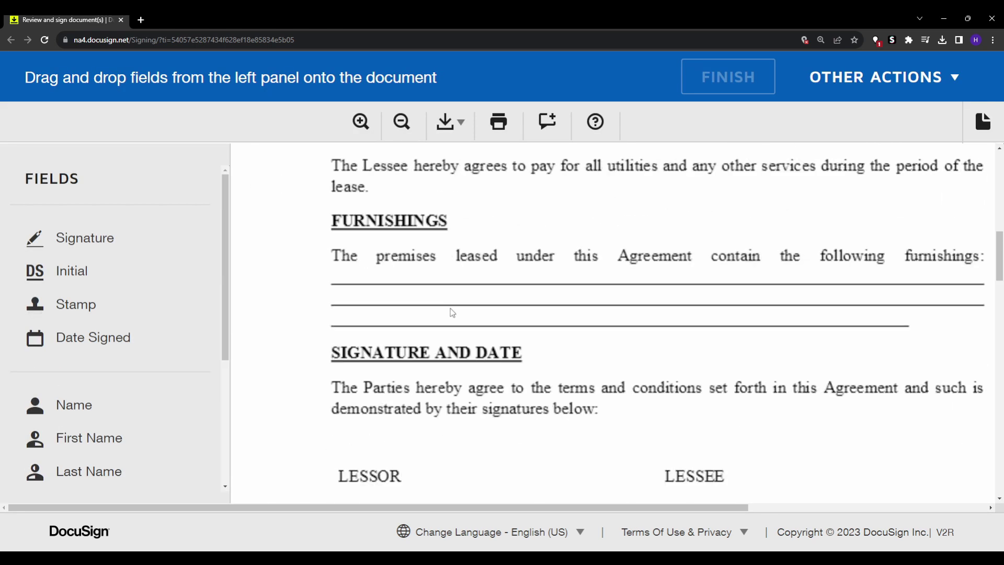
{"action": "scroll", "coordinate": [465, 313], "scroll_direction": "down", "scroll_amount": 5}
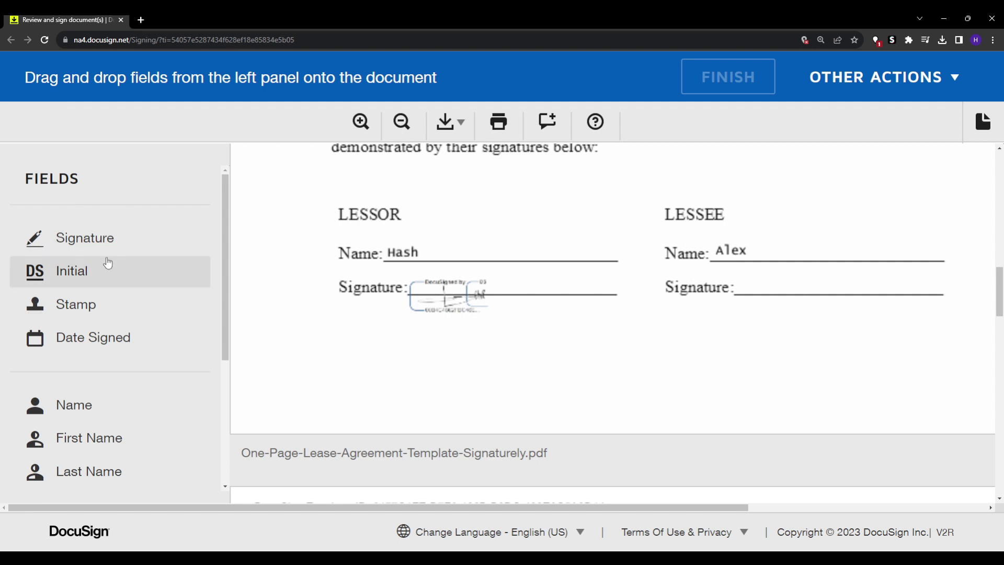
{"action": "mouse_move", "coordinate": [83, 238]}
{"action": "left_mouse_down"}
{"action": "mouse_move", "coordinate": [73, 235]}
{"action": "mouse_move", "coordinate": [786, 301]}
{"action": "mouse_move", "coordinate": [743, 271]}
{"action": "left_mouse_up"}
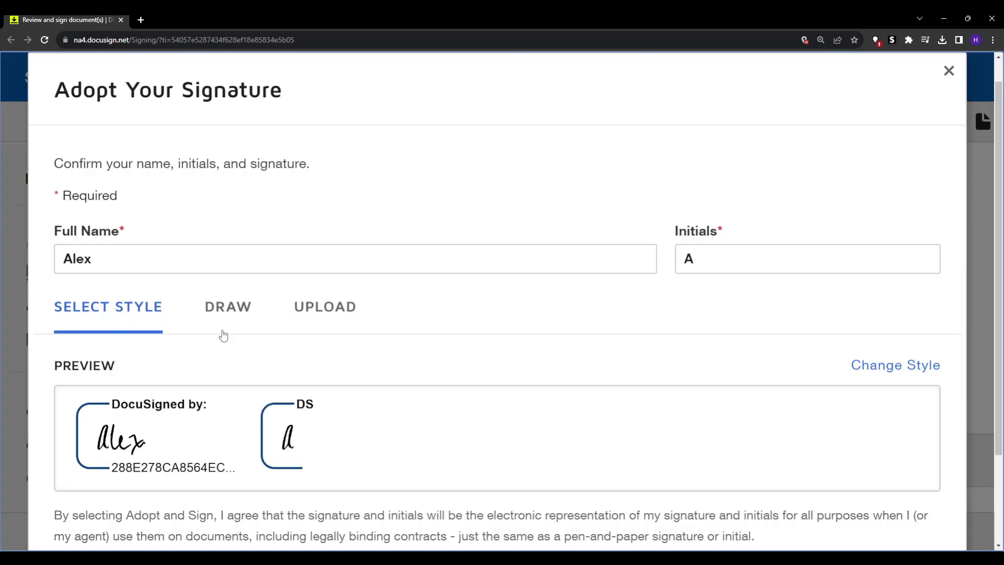
{"action": "scroll", "coordinate": [488, 378], "scroll_direction": "down", "scroll_amount": 2}
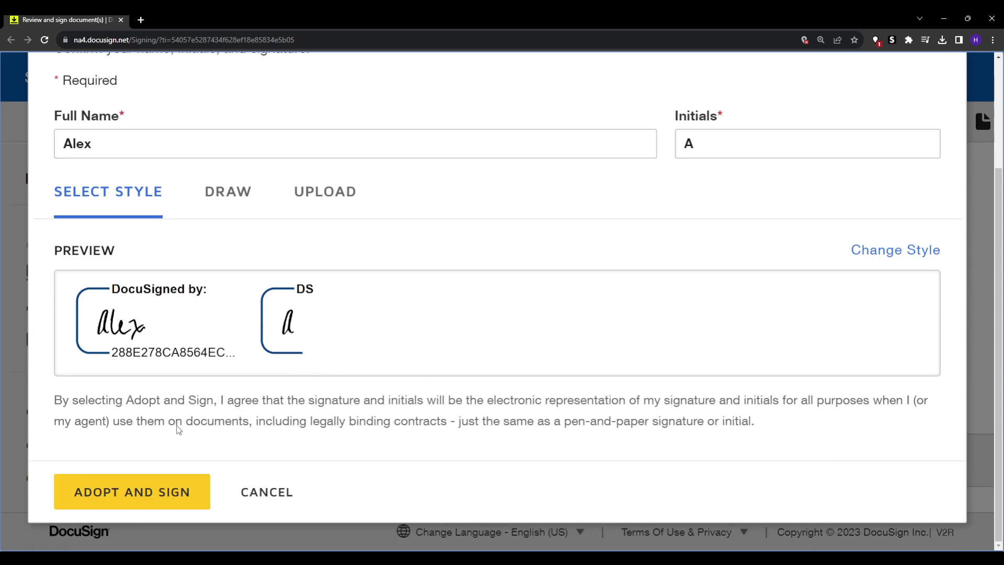
{"action": "scroll", "coordinate": [177, 430], "scroll_direction": "up", "scroll_amount": 2}
{"action": "scroll", "coordinate": [156, 366], "scroll_direction": "down", "scroll_amount": 2}
{"action": "left_click", "coordinate": [202, 492]}
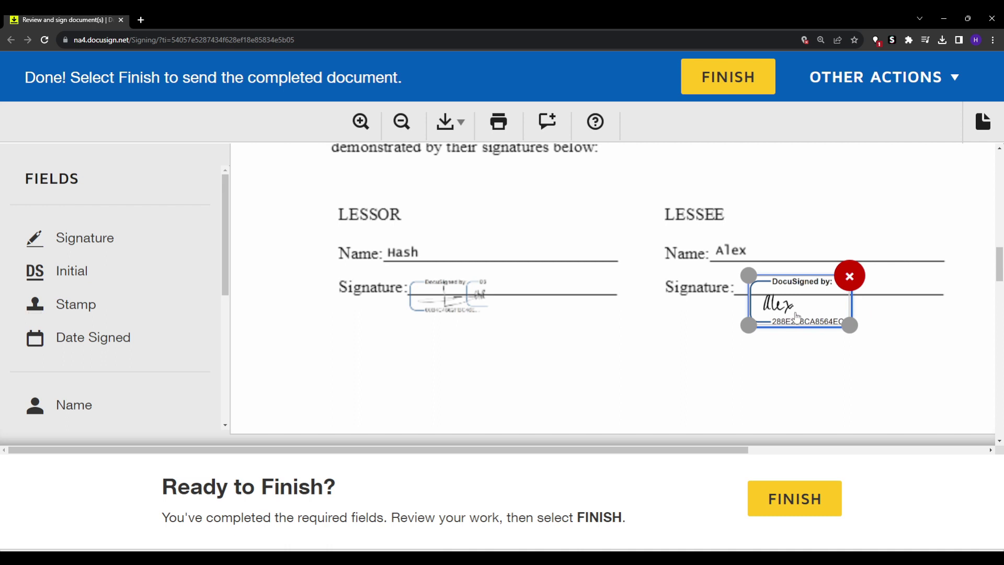
{"action": "mouse_move", "coordinate": [797, 316]}
{"action": "left_mouse_down"}
{"action": "mouse_move", "coordinate": [785, 294]}
{"action": "mouse_move", "coordinate": [784, 304]}
{"action": "left_mouse_up"}
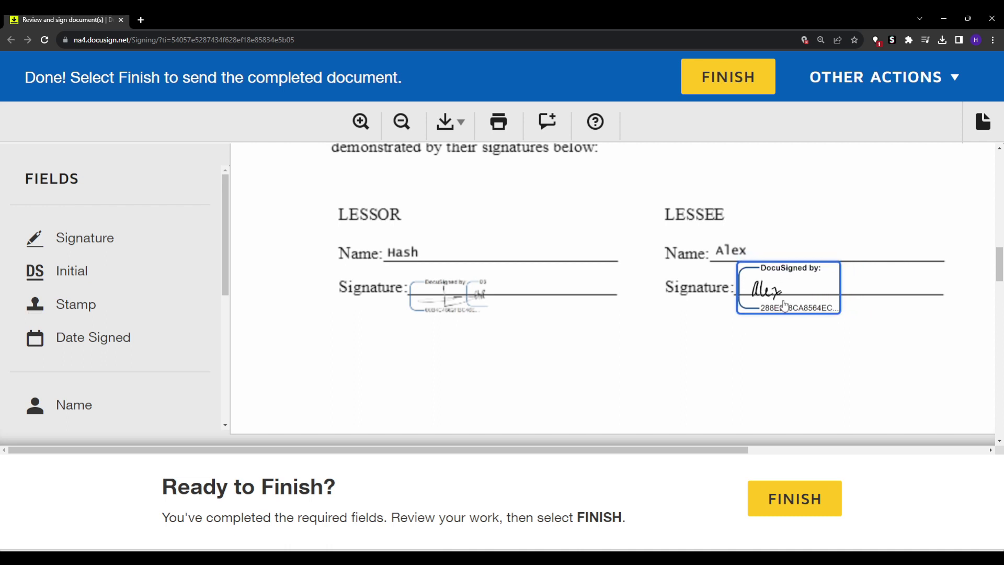
Step: Add Date Signed fields (8/9/2023) to both Date lines and finish signing
{"action": "scroll", "coordinate": [722, 422], "scroll_direction": "down", "scroll_amount": 6}
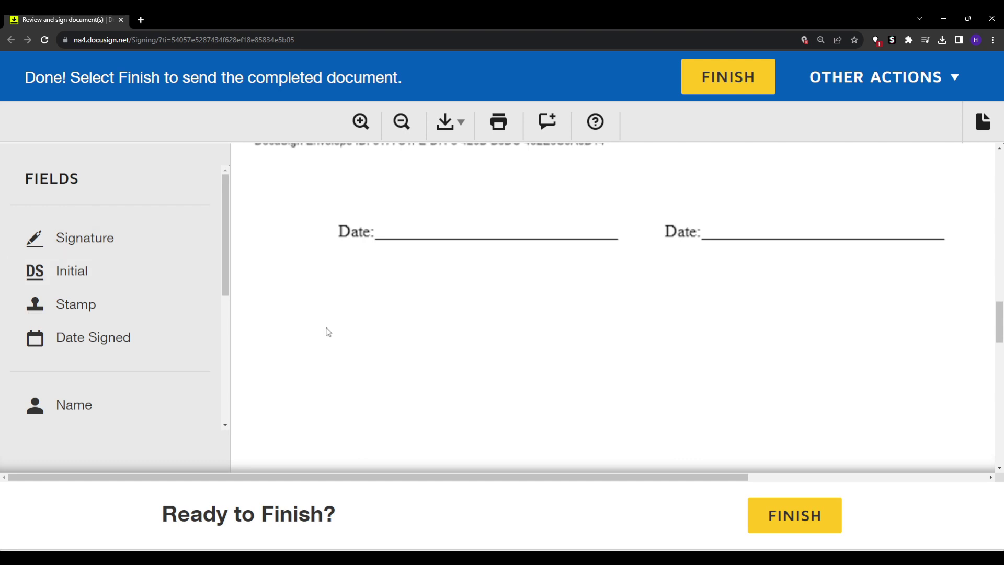
{"action": "scroll", "coordinate": [145, 327], "scroll_direction": "down", "scroll_amount": 5}
{"action": "scroll", "coordinate": [145, 327], "scroll_direction": "up", "scroll_amount": 3}
{"action": "left_click_drag", "start_coordinate": [125, 233], "coordinate": [711, 218]}
{"action": "left_click_drag", "start_coordinate": [188, 234], "coordinate": [386, 220]}
{"action": "left_click", "coordinate": [806, 513]}
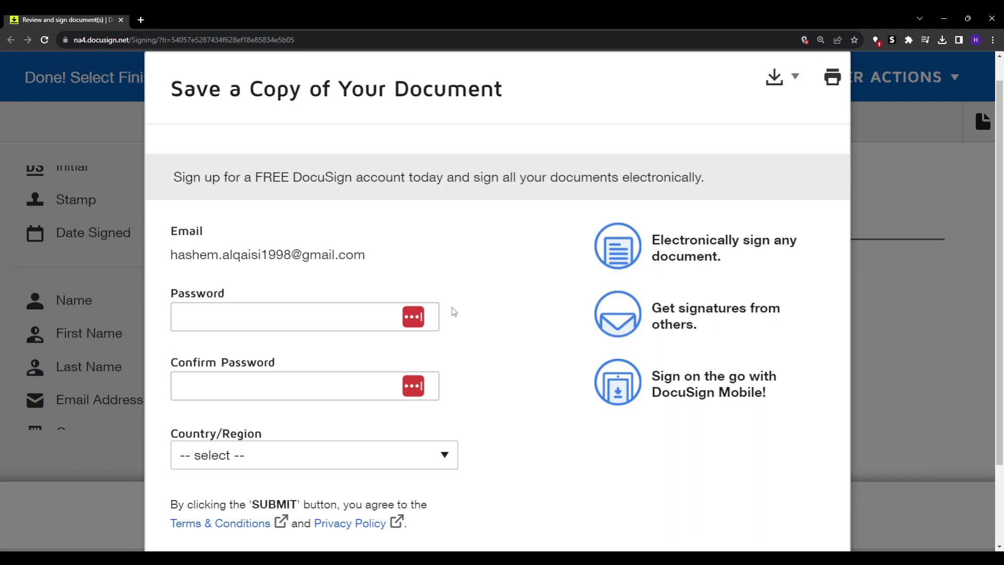
Step: Decline the Save a Copy account offer and review the 'You've finished signing!' page down to the FAQ
{"action": "scroll", "coordinate": [303, 226], "scroll_direction": "down", "scroll_amount": 2}
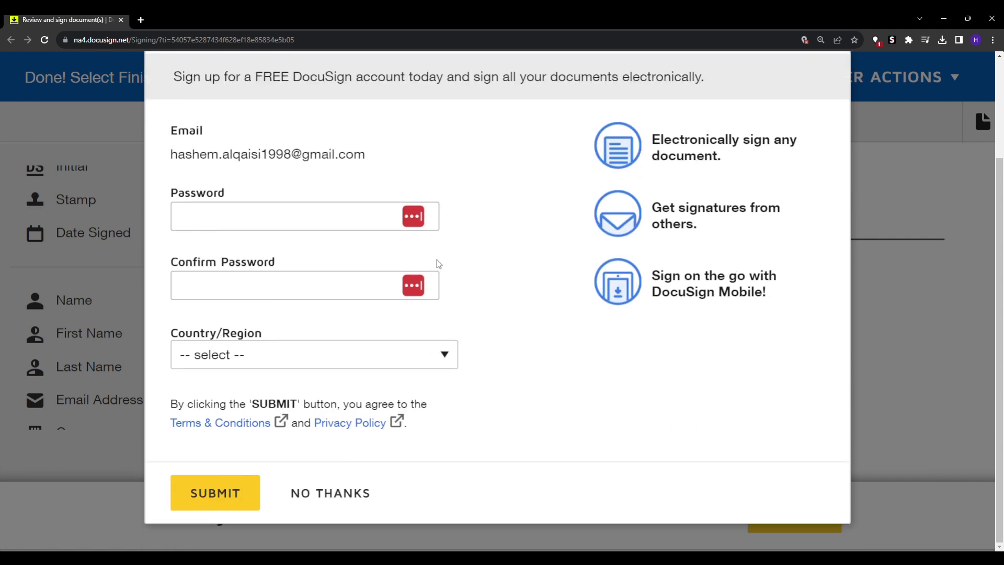
{"action": "left_click", "coordinate": [352, 495]}
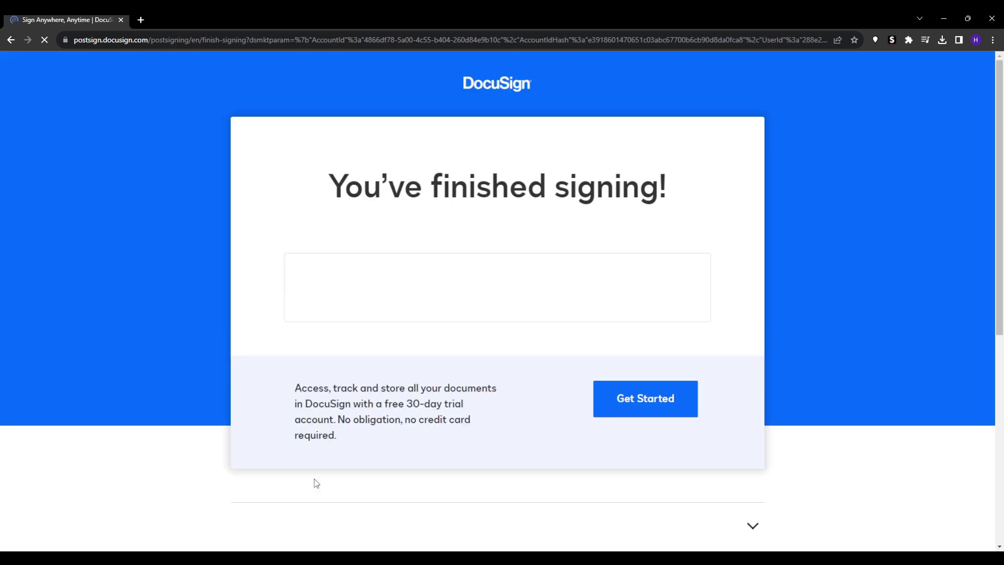
{"action": "triple_click", "coordinate": [646, 179]}
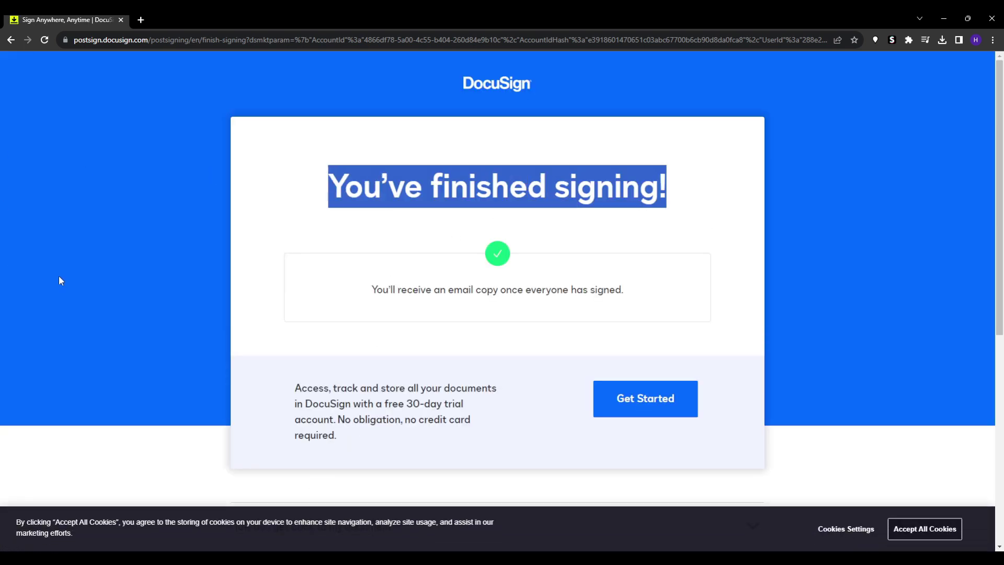
{"action": "triple_click", "coordinate": [389, 289]}
{"action": "left_click", "coordinate": [389, 287]}
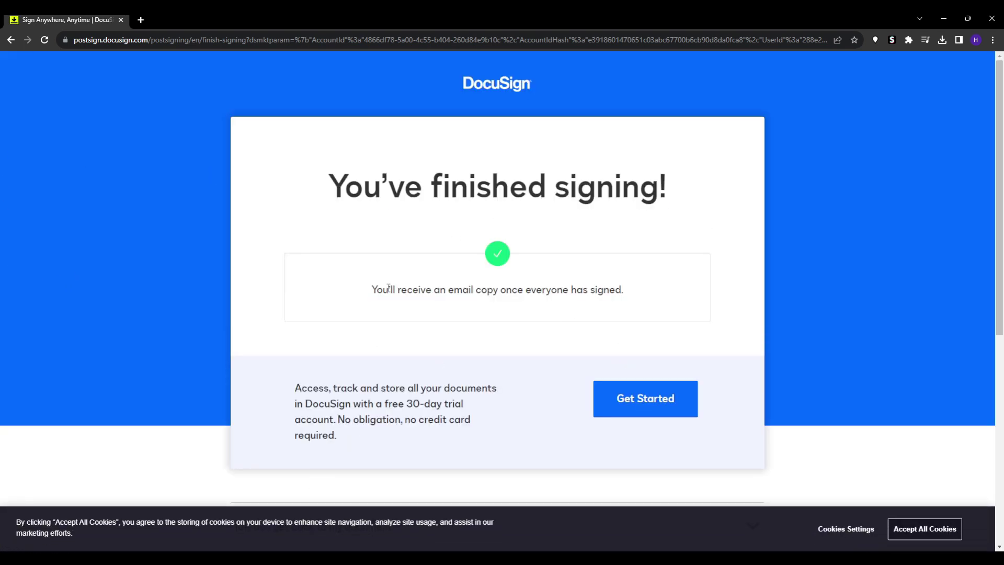
{"action": "scroll", "coordinate": [444, 334], "scroll_direction": "down", "scroll_amount": 4}
{"action": "scroll", "coordinate": [397, 329], "scroll_direction": "up", "scroll_amount": 4}
{"action": "scroll", "coordinate": [340, 310], "scroll_direction": "down", "scroll_amount": 5}
{"action": "scroll", "coordinate": [163, 278], "scroll_direction": "down", "scroll_amount": 1}
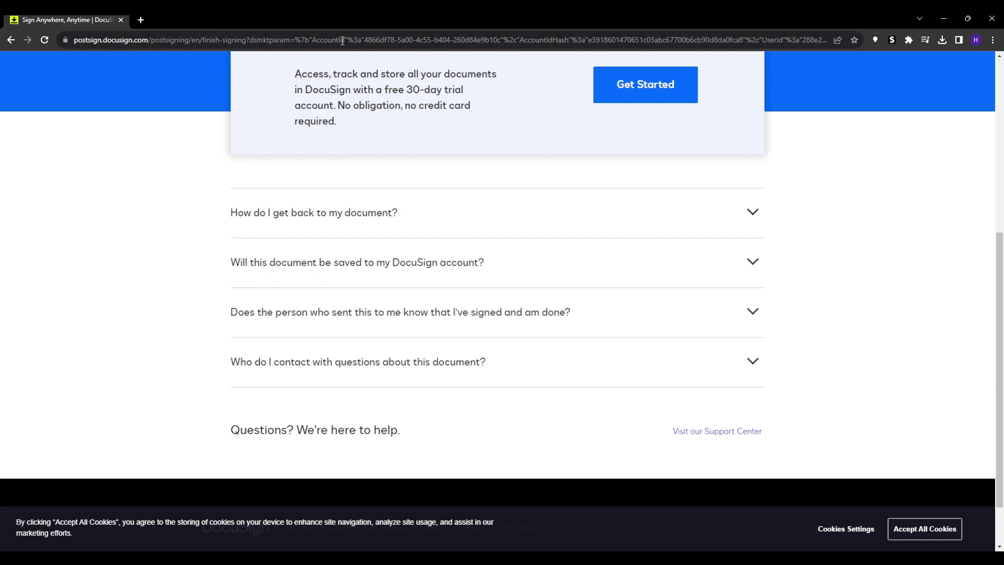
{"action": "left_click", "coordinate": [508, 41]}
Step: Go to docusign.com and open the eSignature for Real Estate plans (Starter $10, REALTORS $20, Real Estate $25)
{"action": "type", "text": "docusign"}
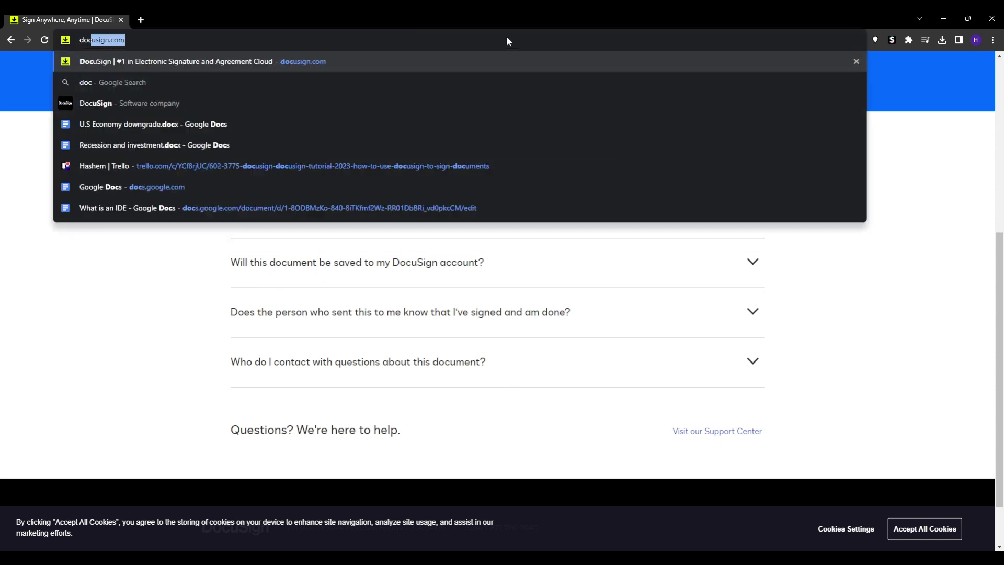
{"action": "key", "text": "Return"}
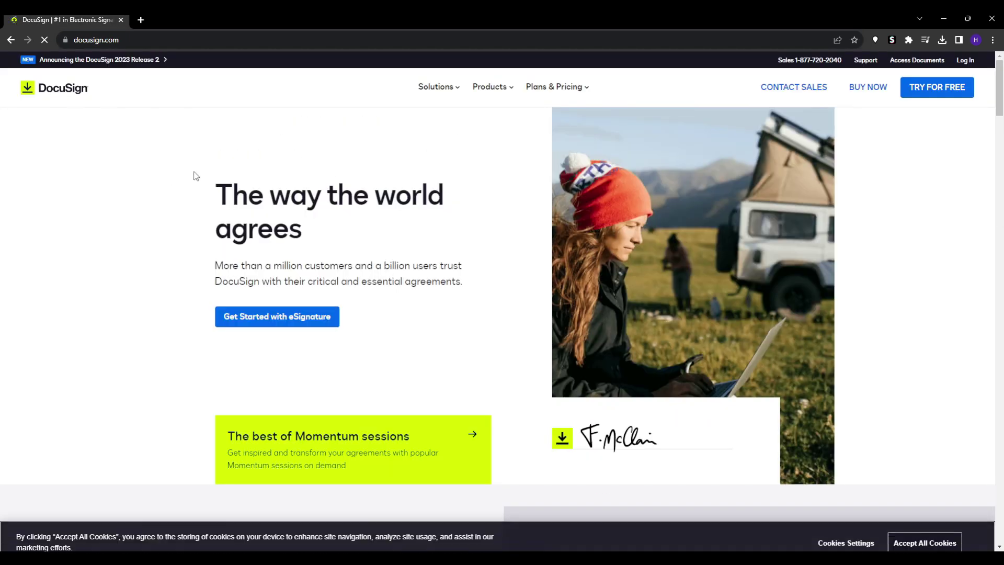
{"action": "scroll", "coordinate": [225, 175], "scroll_direction": "down", "scroll_amount": 10}
{"action": "scroll", "coordinate": [205, 230], "scroll_direction": "down", "scroll_amount": 9}
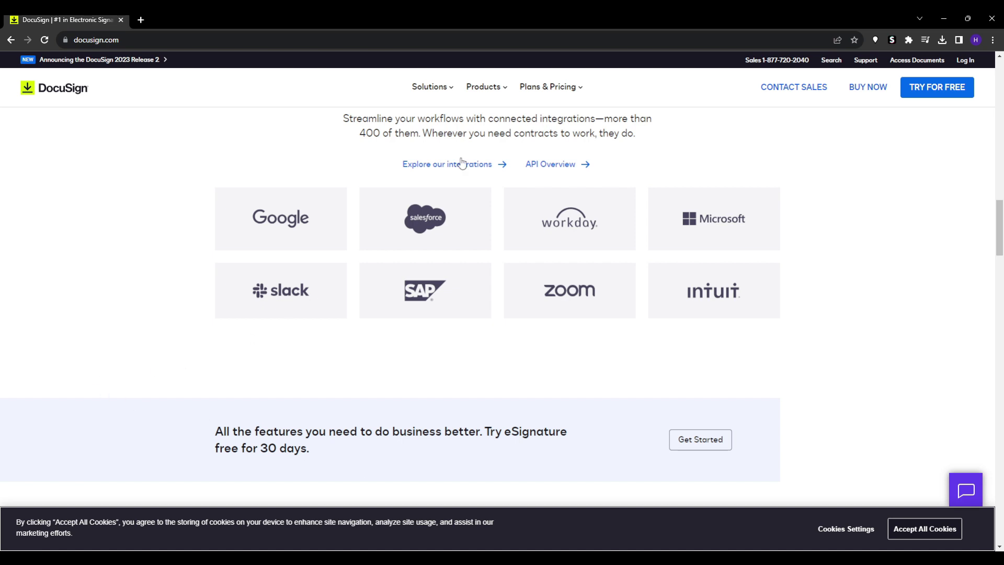
{"action": "left_click", "coordinate": [546, 92]}
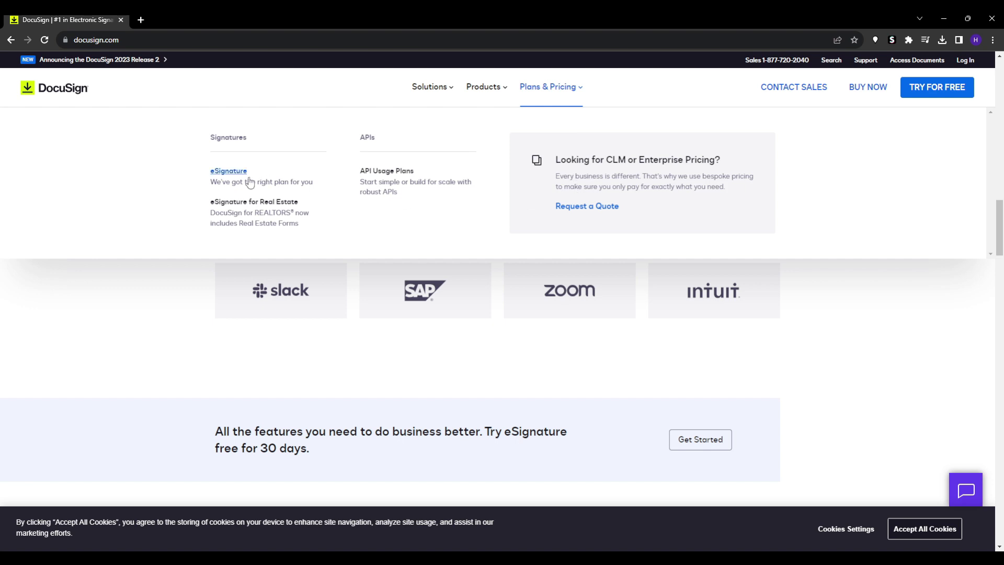
{"action": "left_click", "coordinate": [225, 221]}
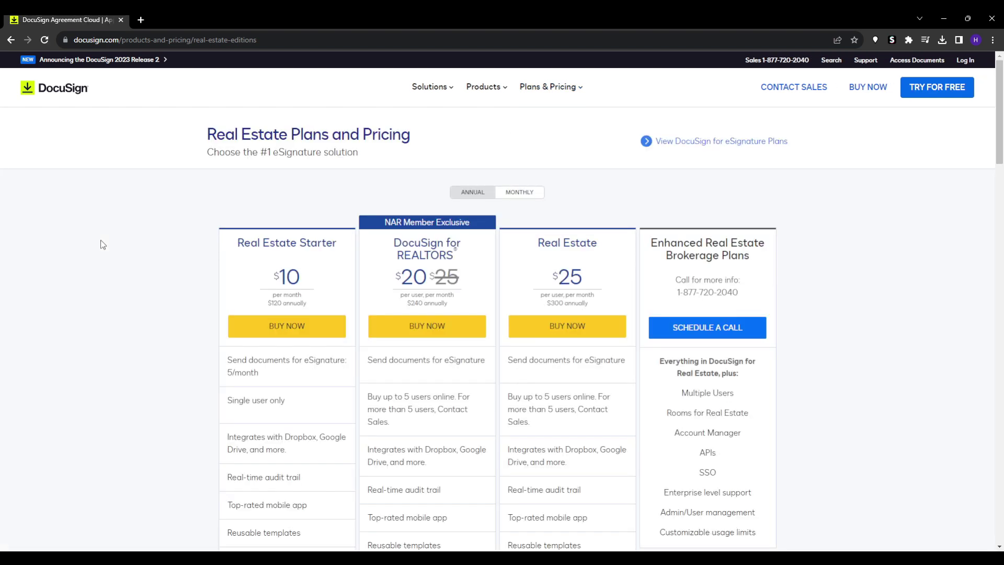
{"action": "scroll", "coordinate": [102, 244], "scroll_direction": "down", "scroll_amount": 1}
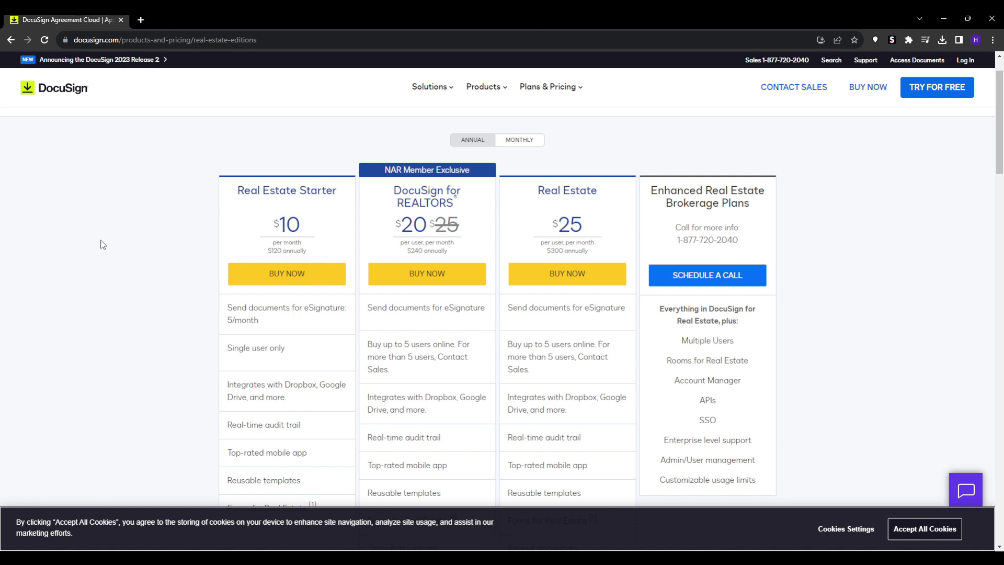
{"action": "scroll", "coordinate": [189, 293], "scroll_direction": "down", "scroll_amount": 1}
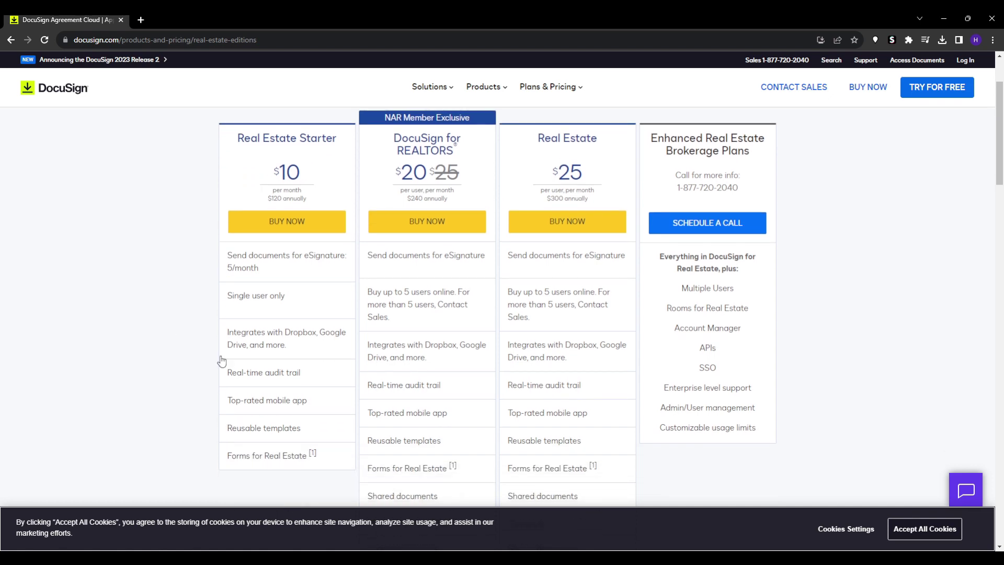
{"action": "scroll", "coordinate": [157, 345], "scroll_direction": "down", "scroll_amount": 1}
{"action": "scroll", "coordinate": [90, 334], "scroll_direction": "down", "scroll_amount": 9}
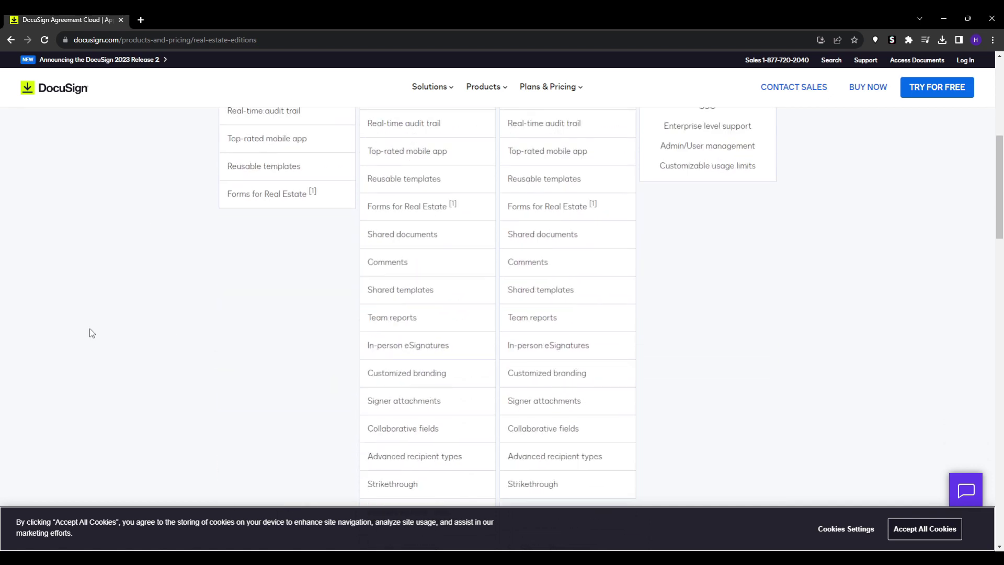
{"action": "scroll", "coordinate": [91, 333], "scroll_direction": "up", "scroll_amount": 8}
{"action": "scroll", "coordinate": [91, 333], "scroll_direction": "up", "scroll_amount": 1}
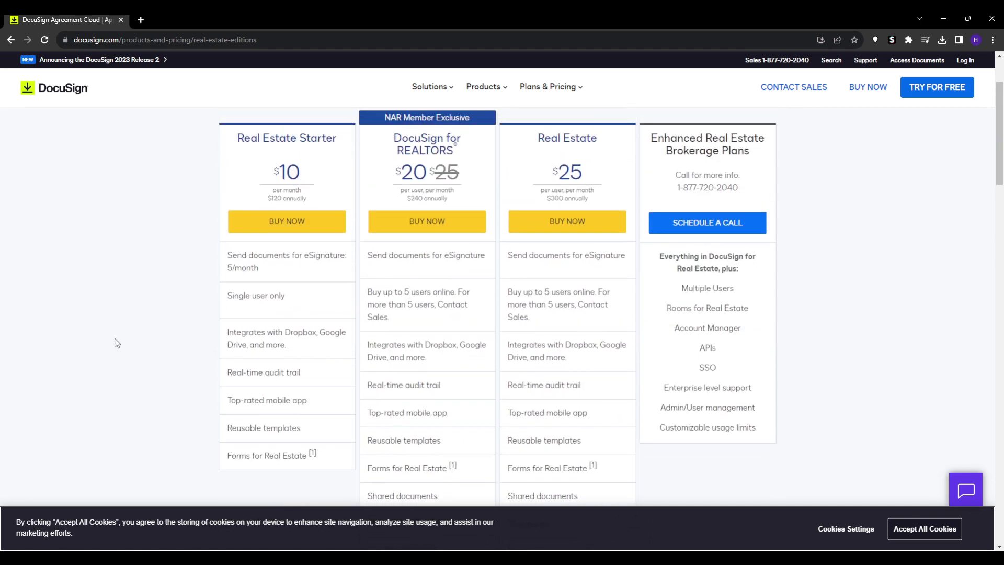